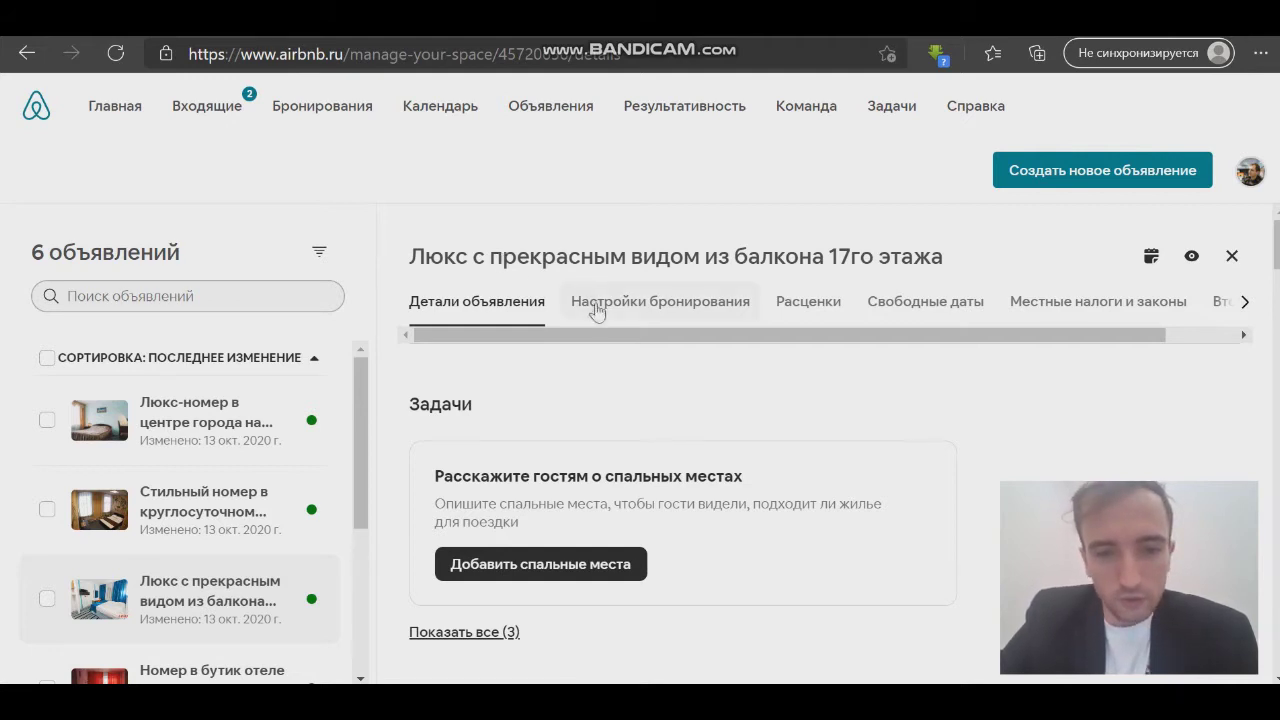
Step: Open the task for adding sleeping places in the listing "Люкс с прекрасным видом из балкона 17го этажа"
scroll(670, 388, "down", 1)
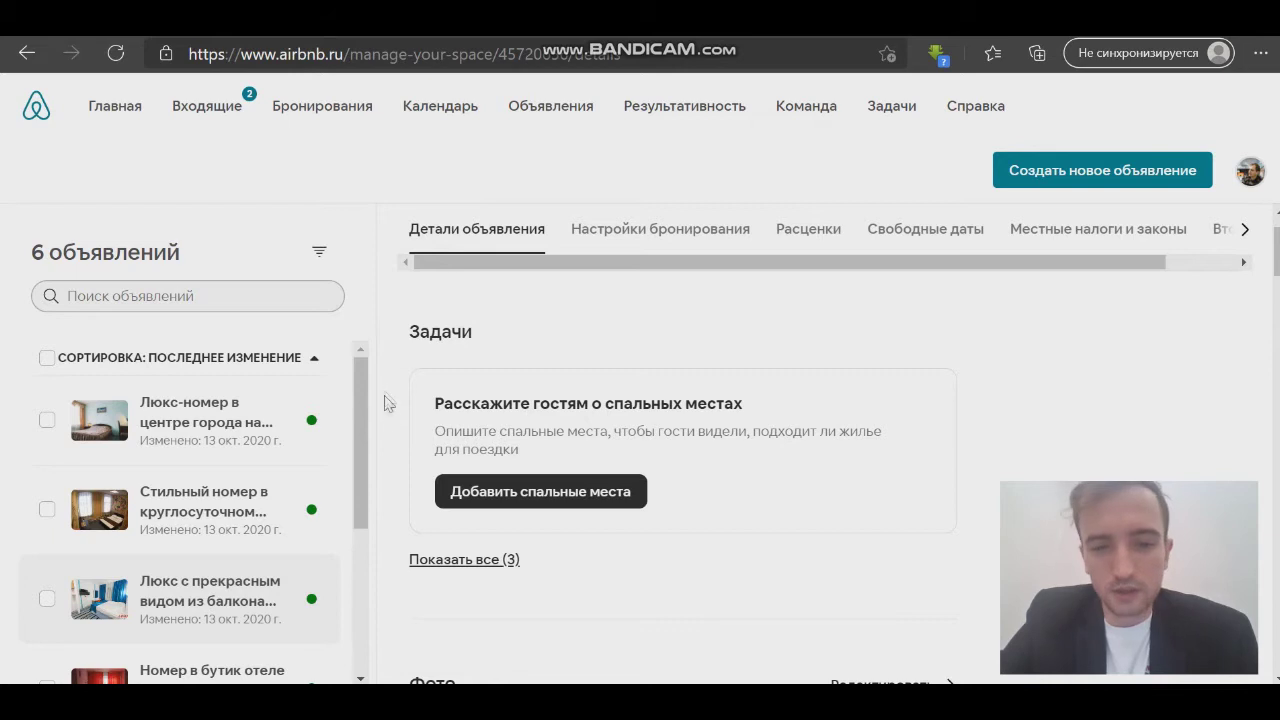
scroll(386, 430, "down", 1)
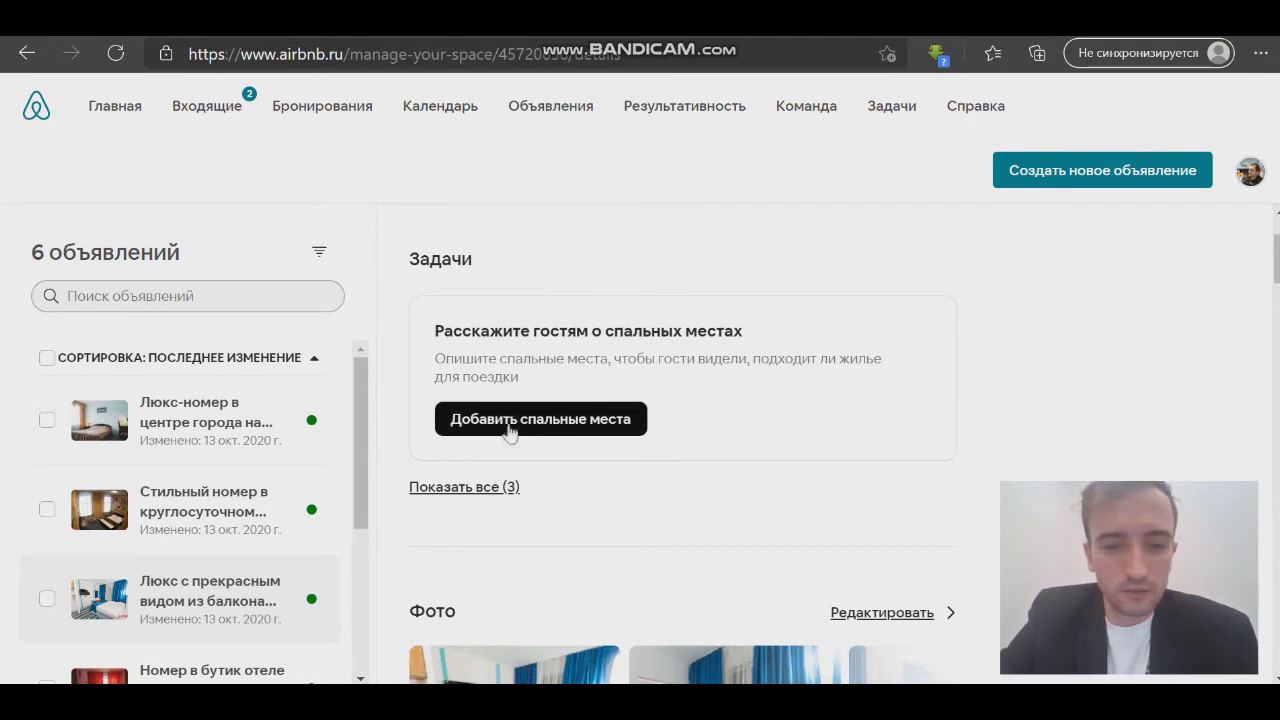
scroll(510, 430, "down", 2)
left_click(514, 284)
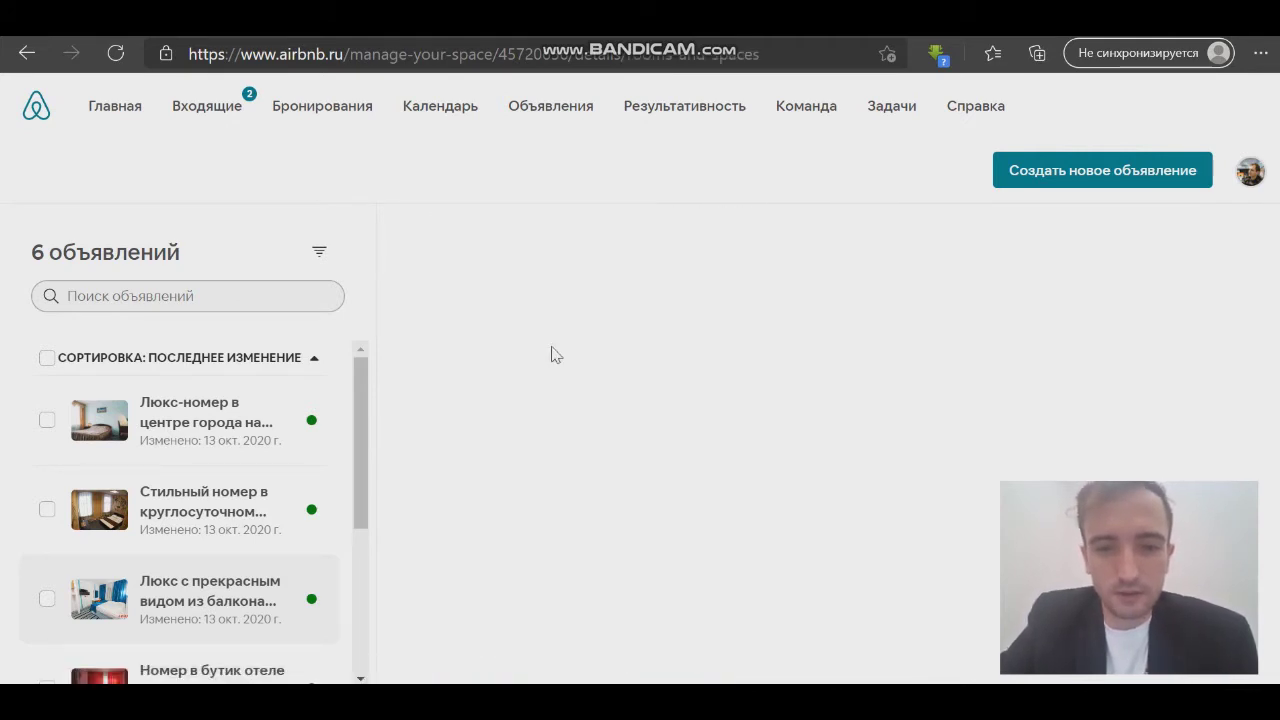
Step: Set the number of "Туалет" spaces to 1, check the remaining room types, and continue to the shared access settings
scroll(668, 345, "down", 1)
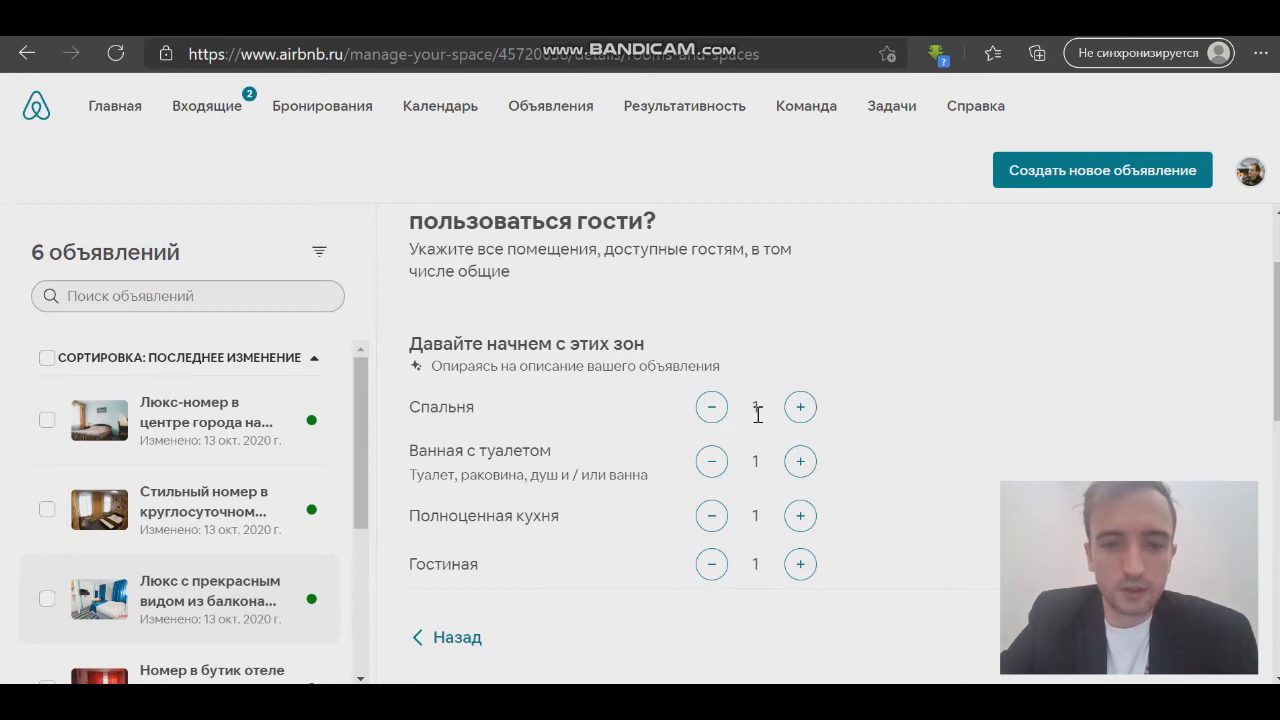
scroll(828, 432, "down", 3)
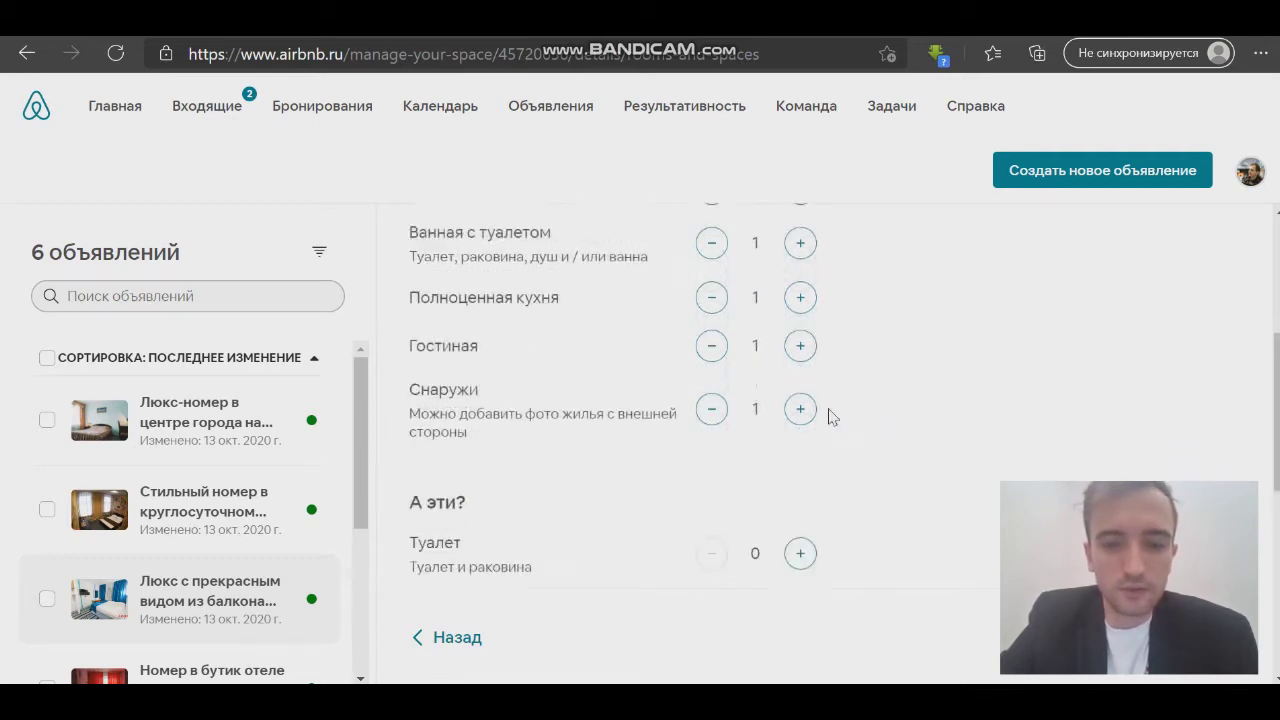
scroll(828, 421, "down", 1)
left_click(801, 408)
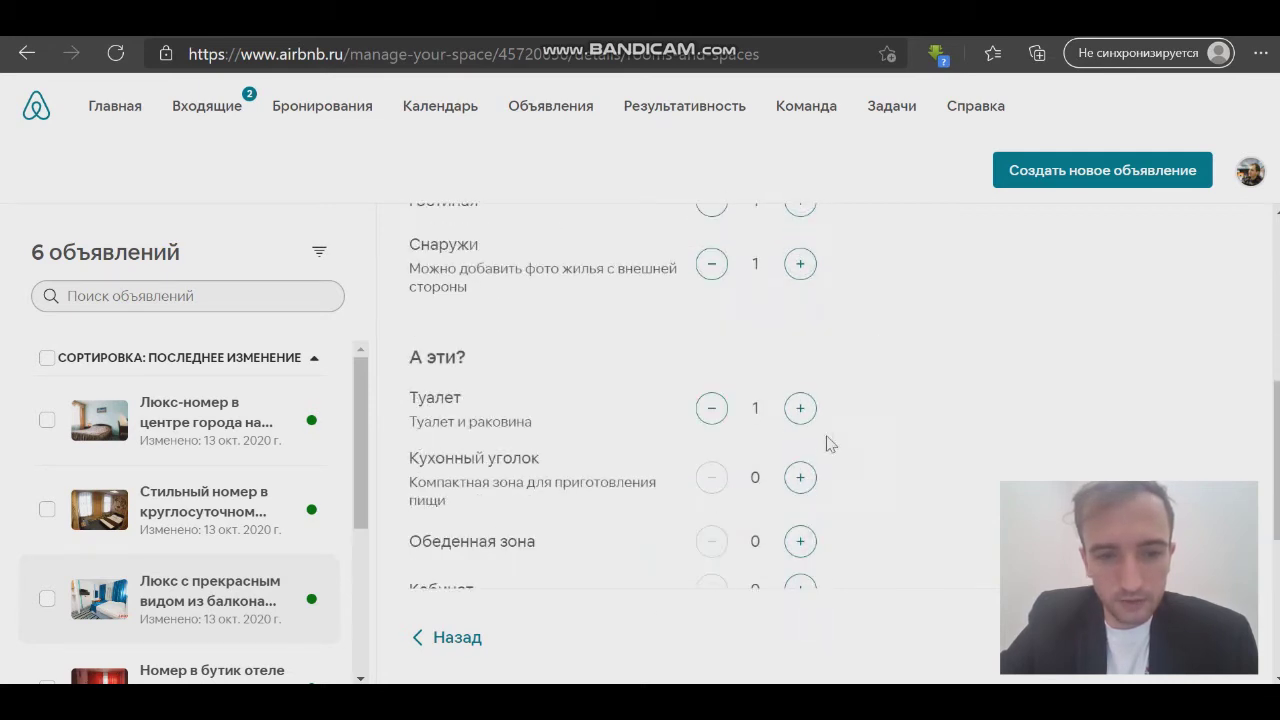
scroll(786, 496, "down", 1)
scroll(810, 432, "down", 1)
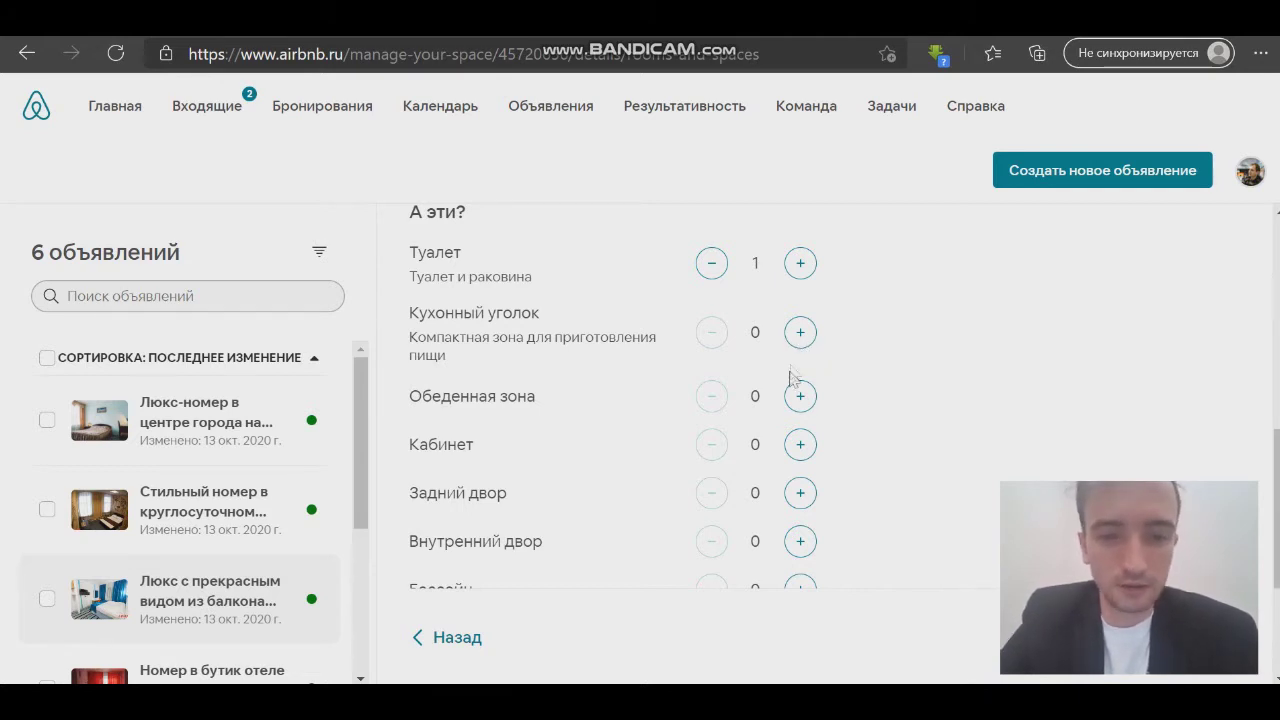
scroll(778, 415, "down", 1)
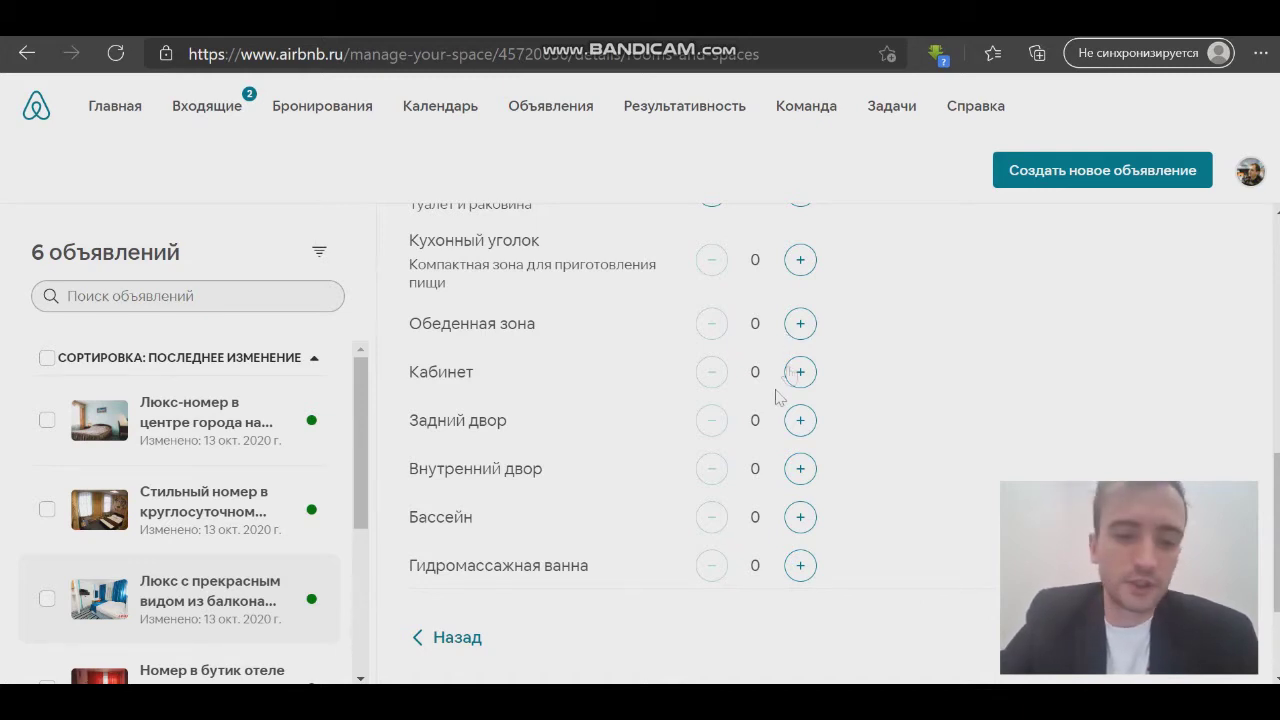
scroll(781, 374, "down", 1)
scroll(781, 374, "down", 2)
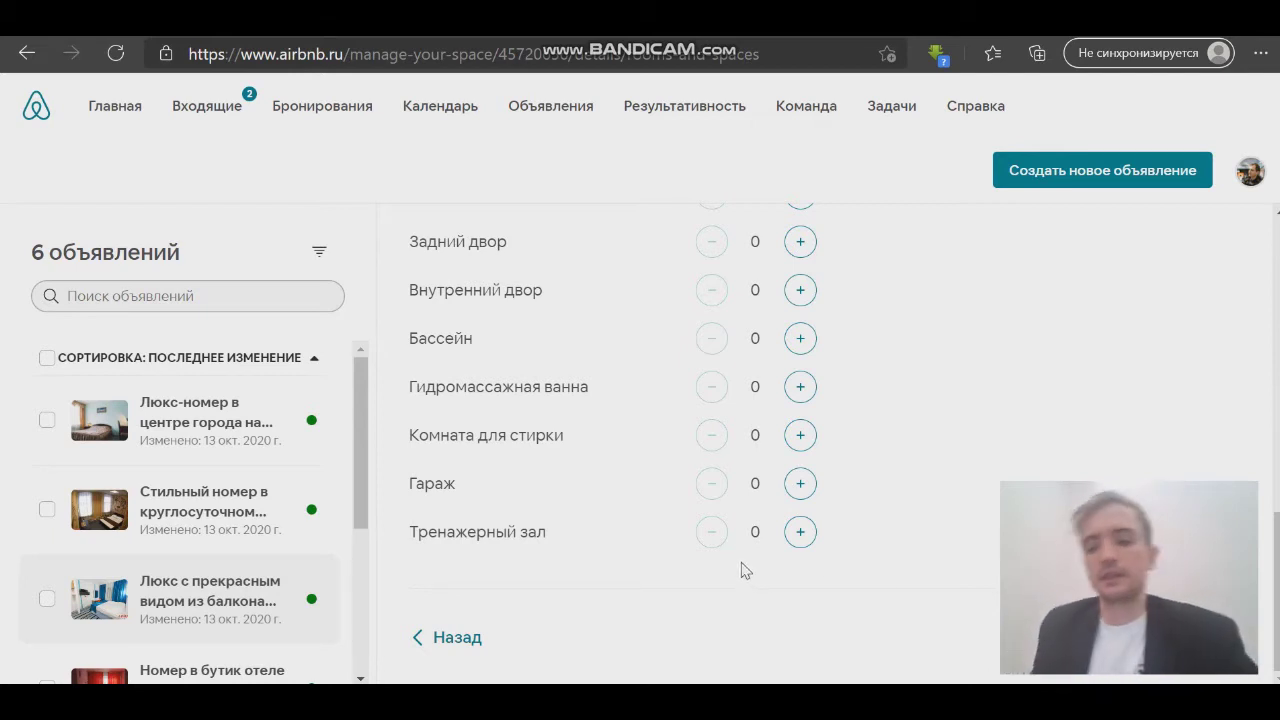
scroll(741, 570, "up", 5)
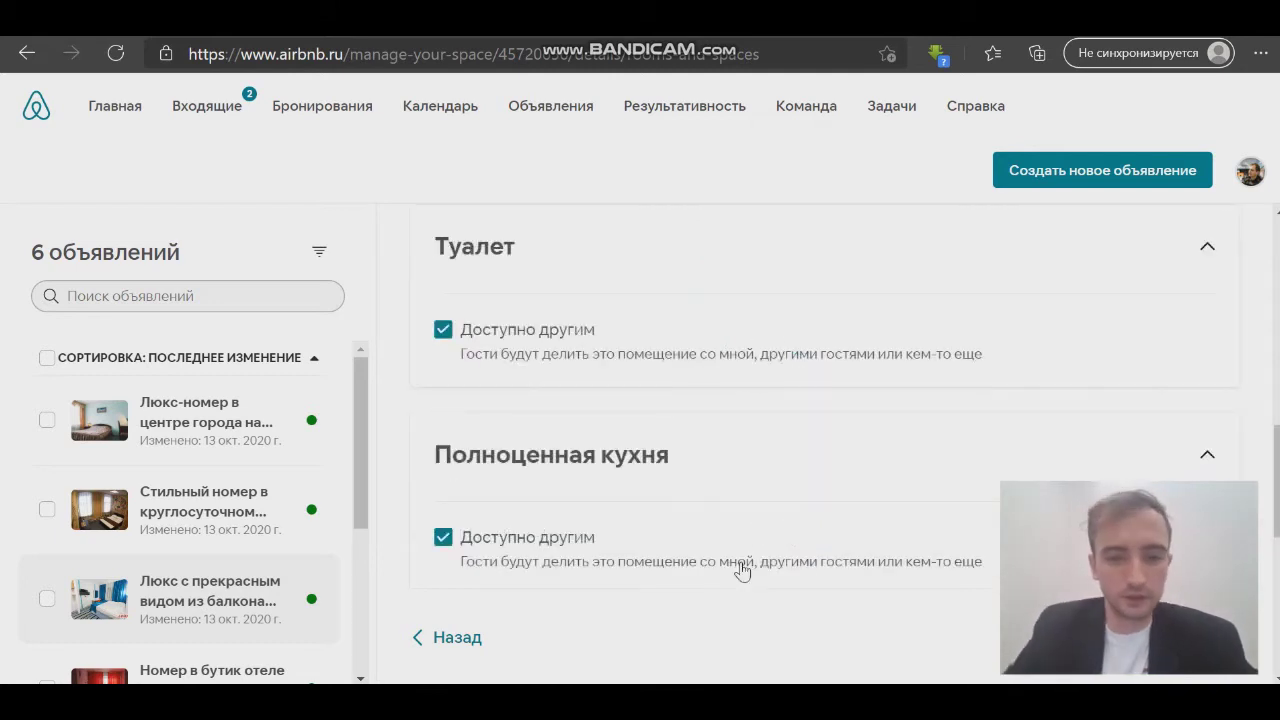
Step: Turn off "Доступно другим" for the full kitchen, the toilet and the living room
left_click(443, 538)
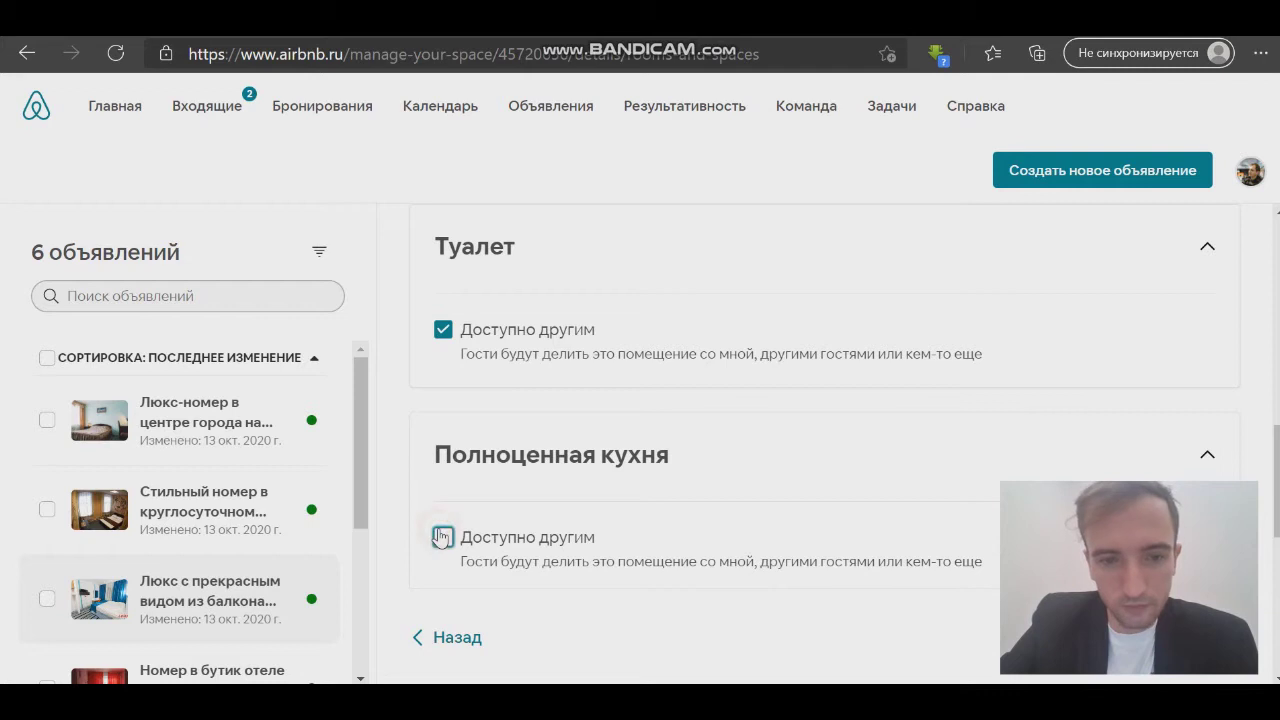
scroll(460, 537, "down", 2)
scroll(447, 458, "up", 2)
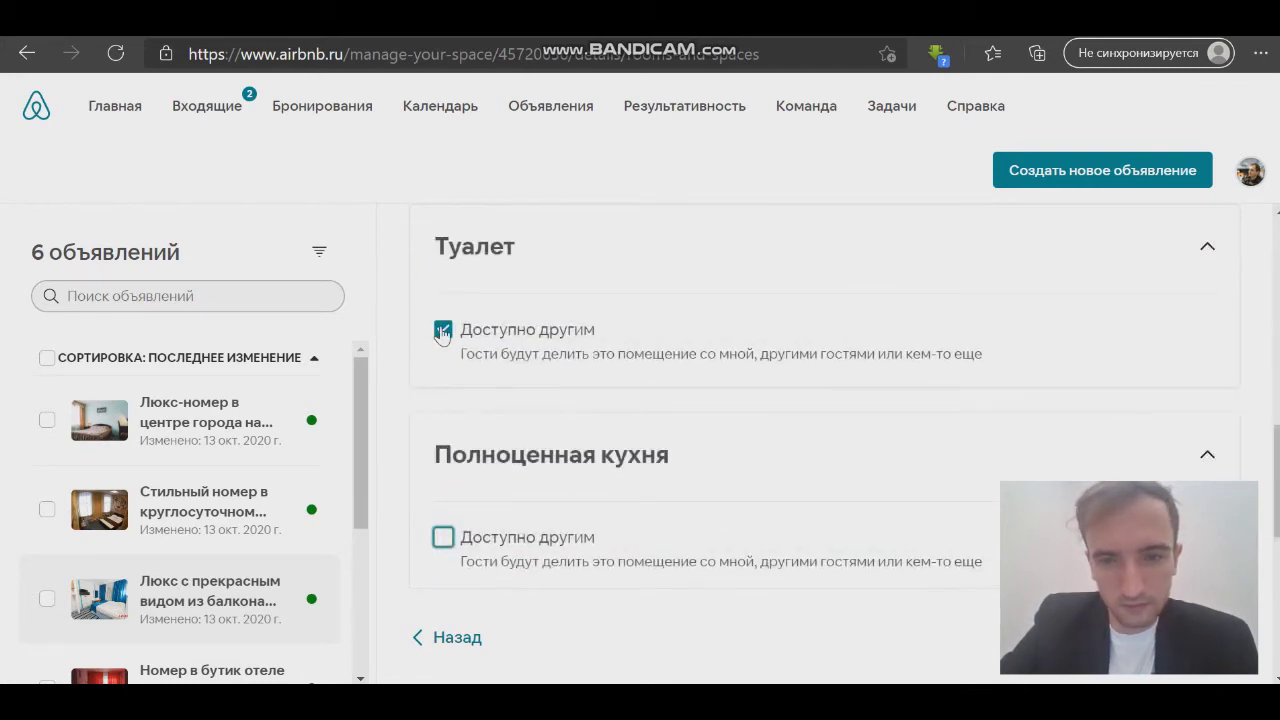
left_click(443, 331)
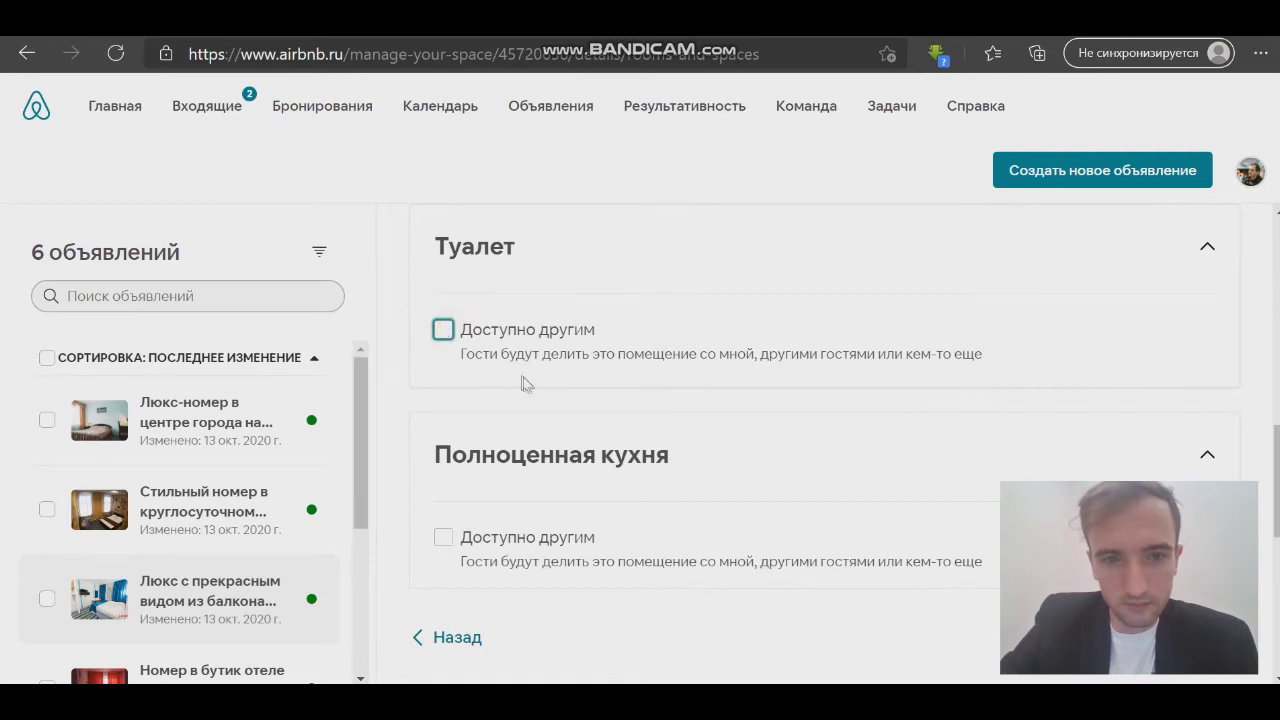
scroll(549, 409, "down", 3)
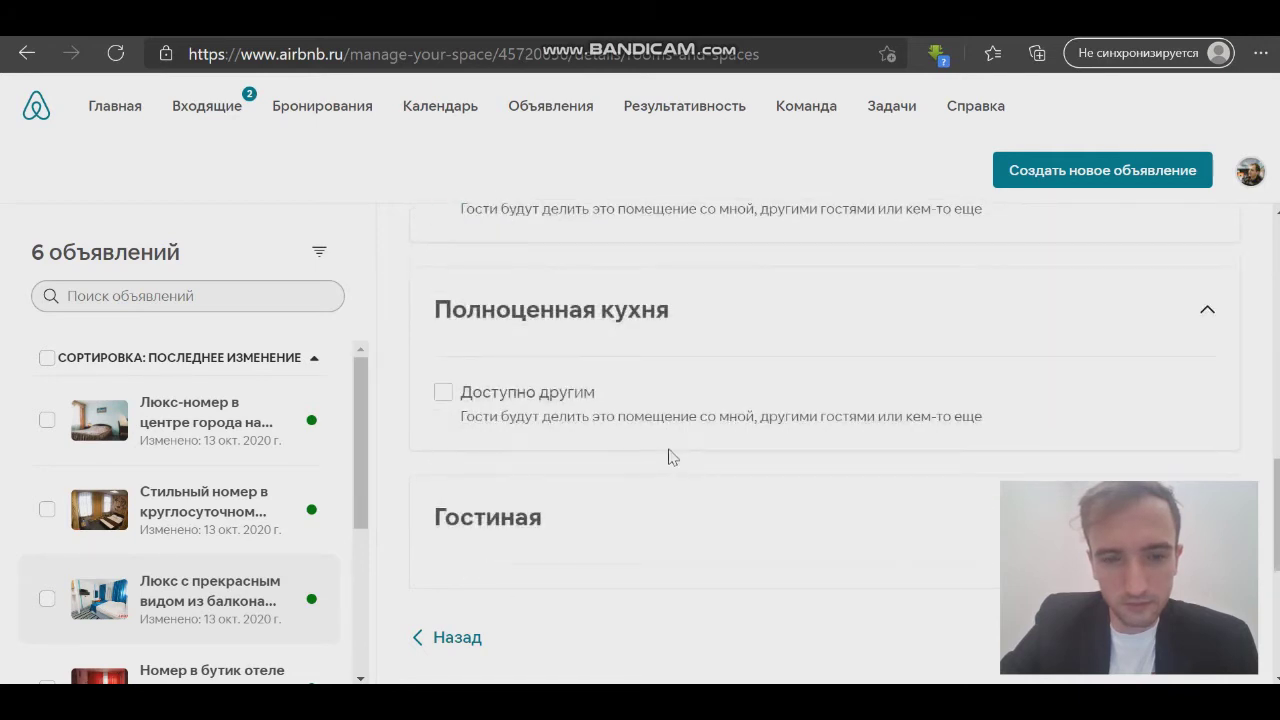
left_click(494, 454)
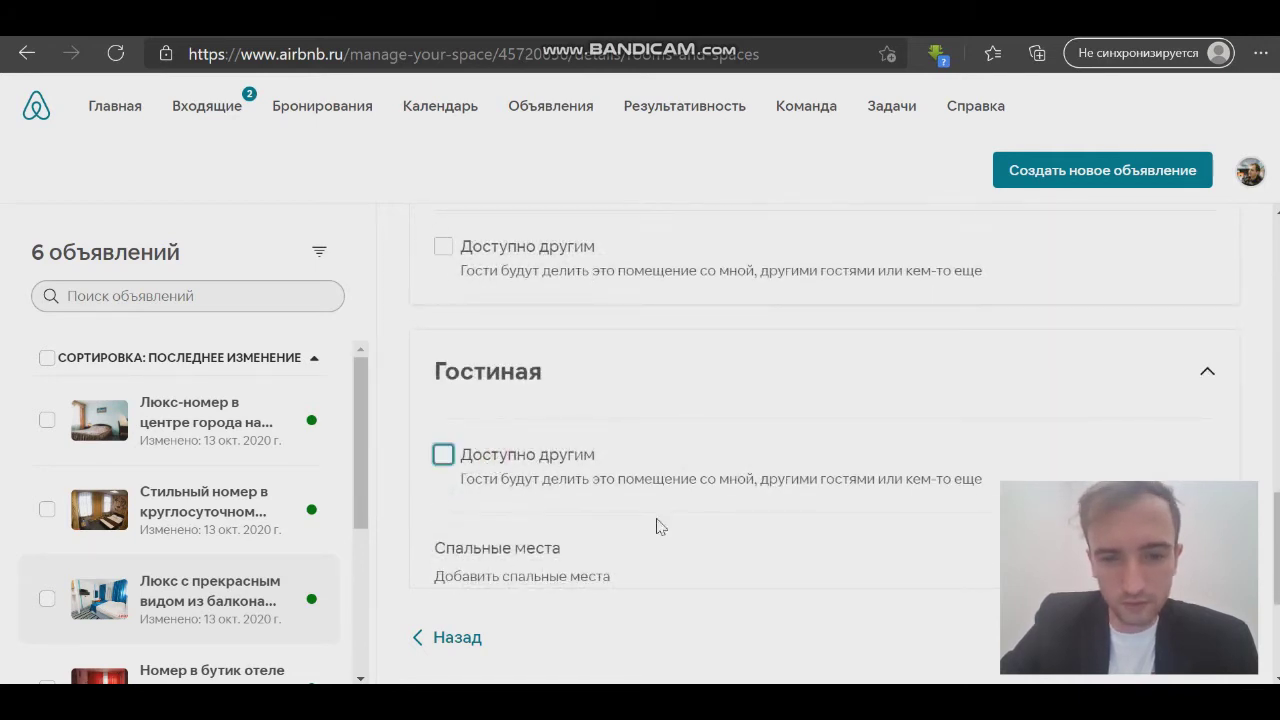
Step: Try marking "Я" as someone who also uses the spaces, and clear that choice again
scroll(660, 525, "down", 2)
scroll(670, 510, "down", 2)
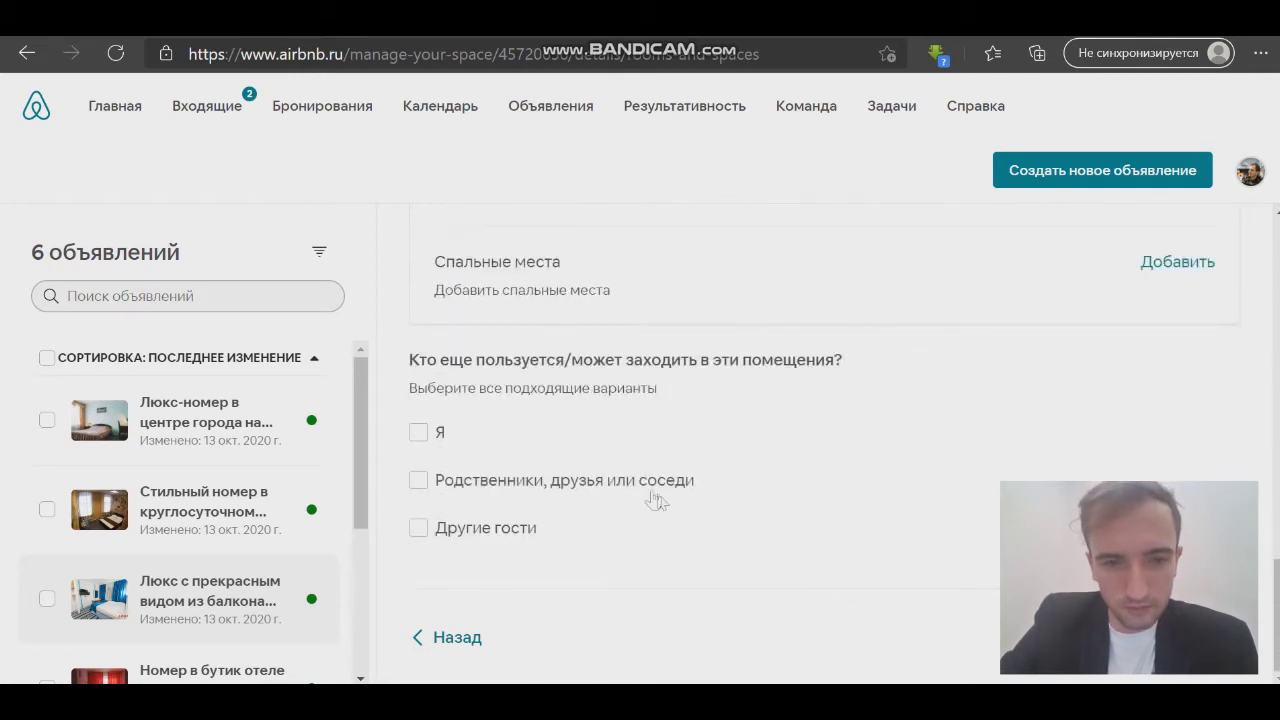
left_click(439, 431)
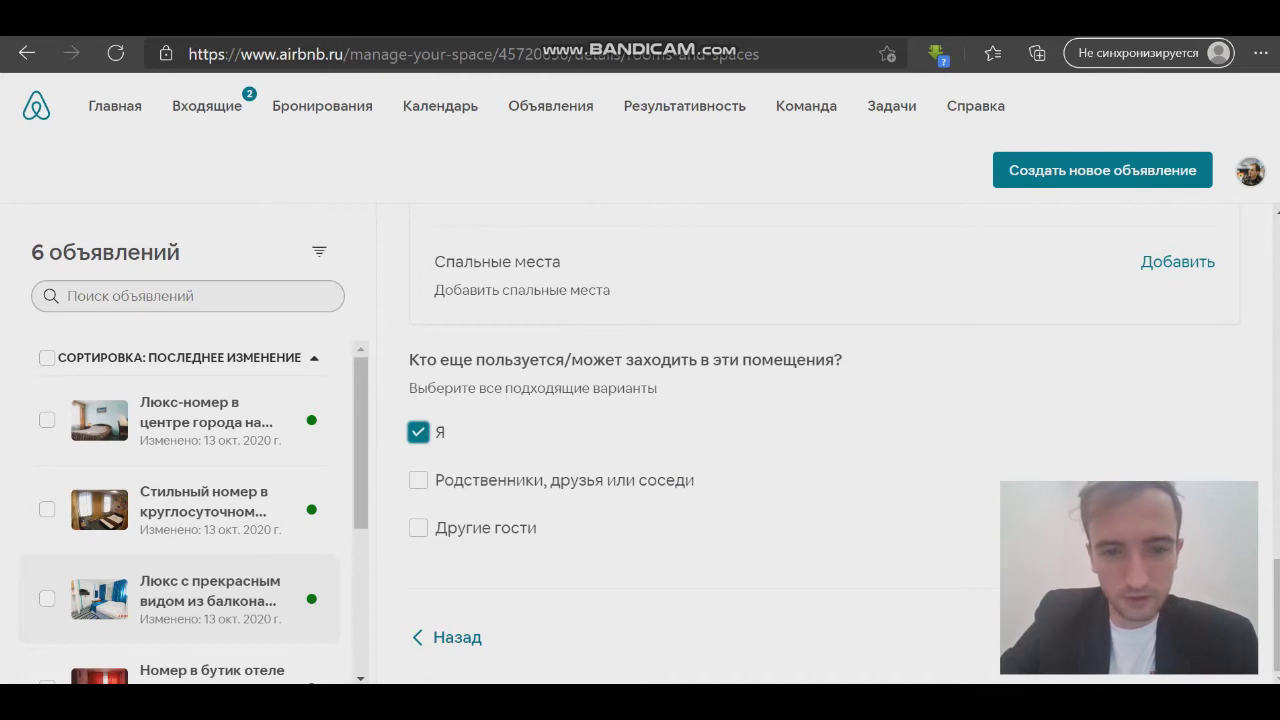
left_click(443, 428)
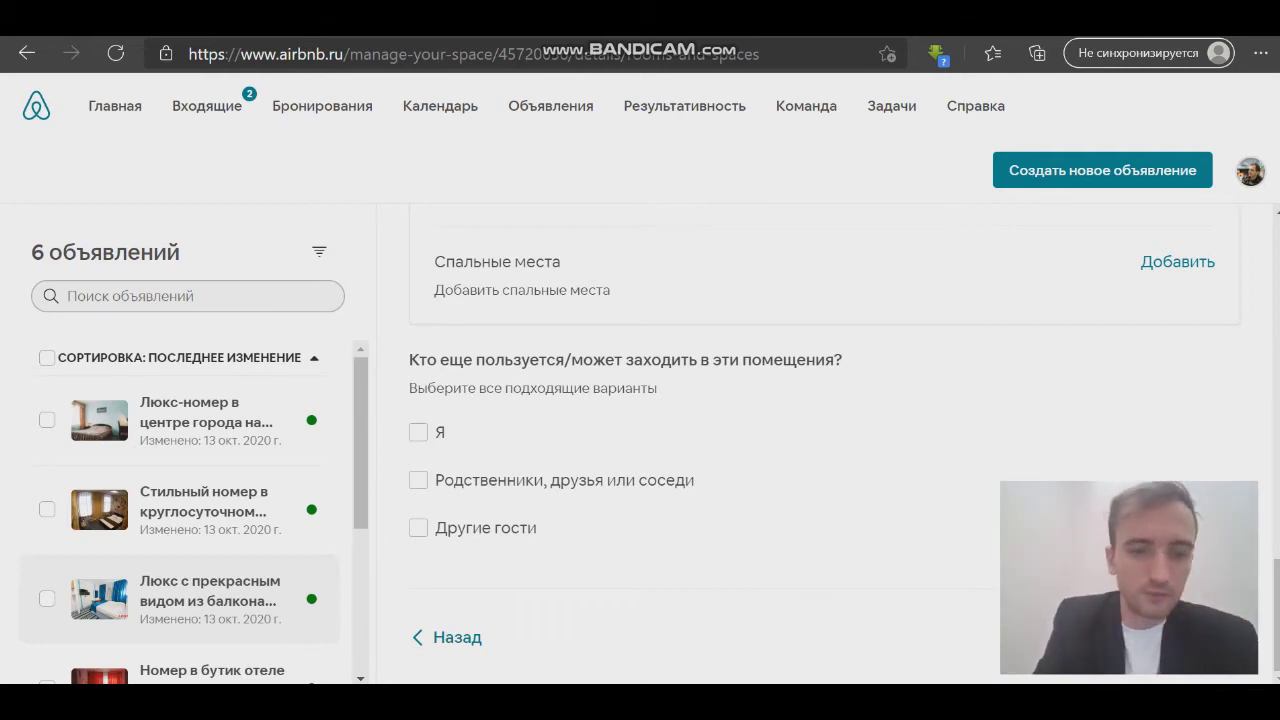
Step: Look over the room photos page, then return to the 17th-floor suite listing and open its booking settings
scroll(825, 420, "up", 5)
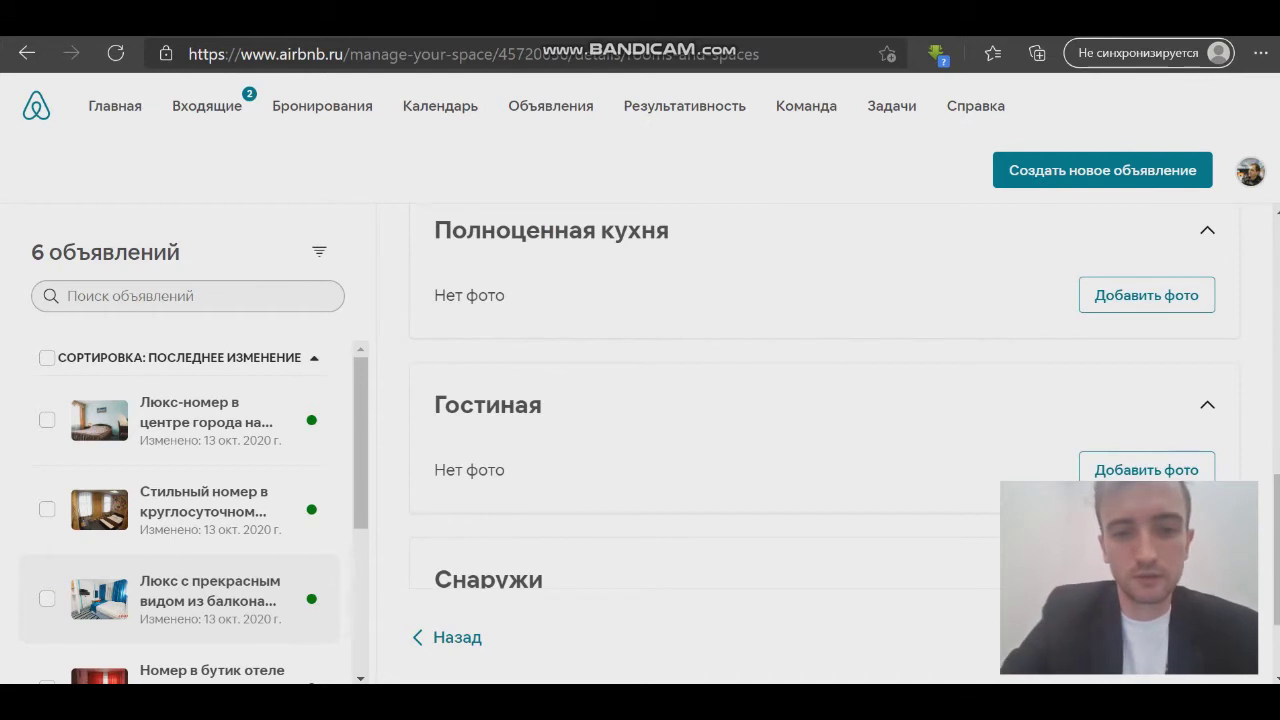
scroll(955, 520, "down", 2)
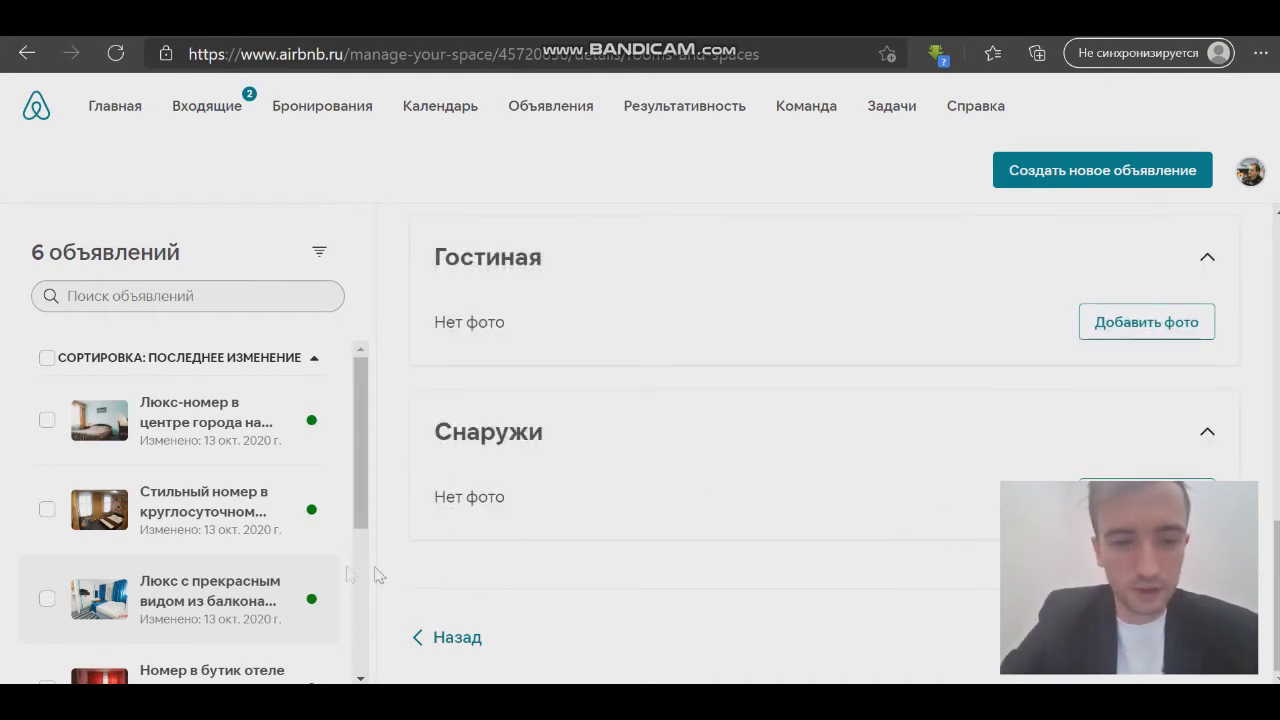
left_click(214, 594)
scroll(632, 428, "down", 1)
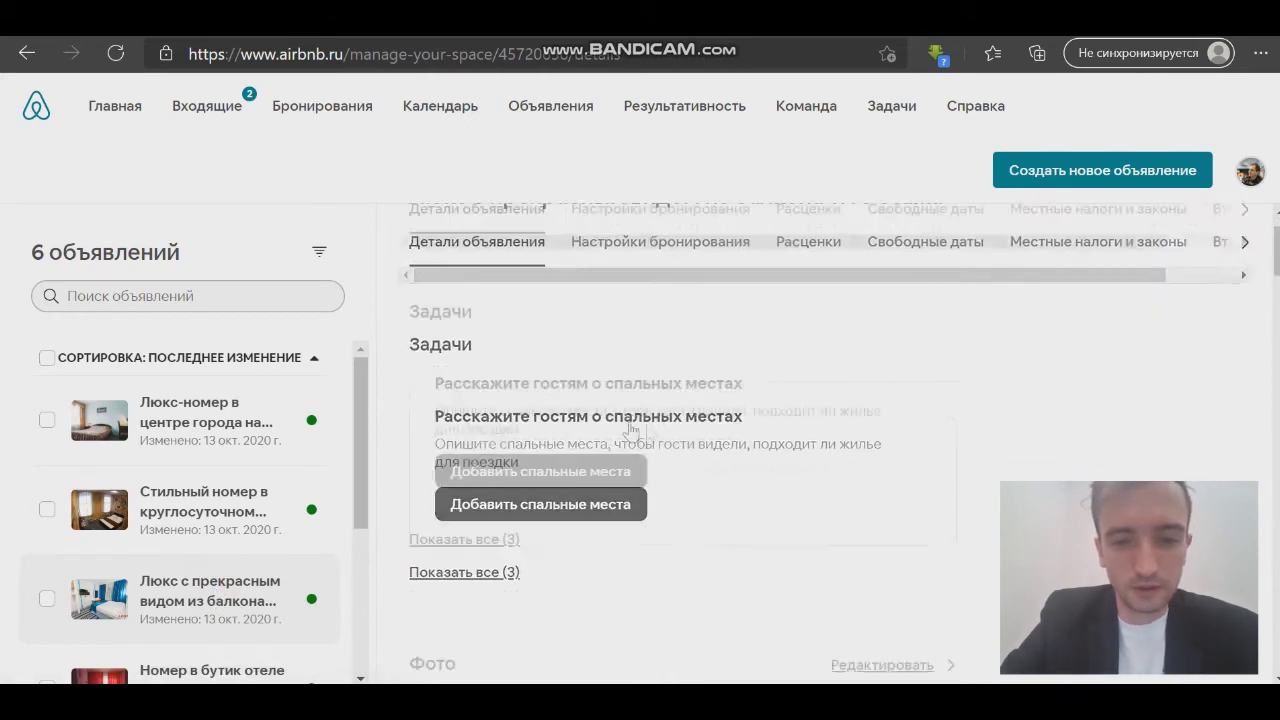
scroll(754, 431, "down", 4)
scroll(745, 440, "up", 1)
scroll(737, 443, "up", 5)
left_click(676, 310)
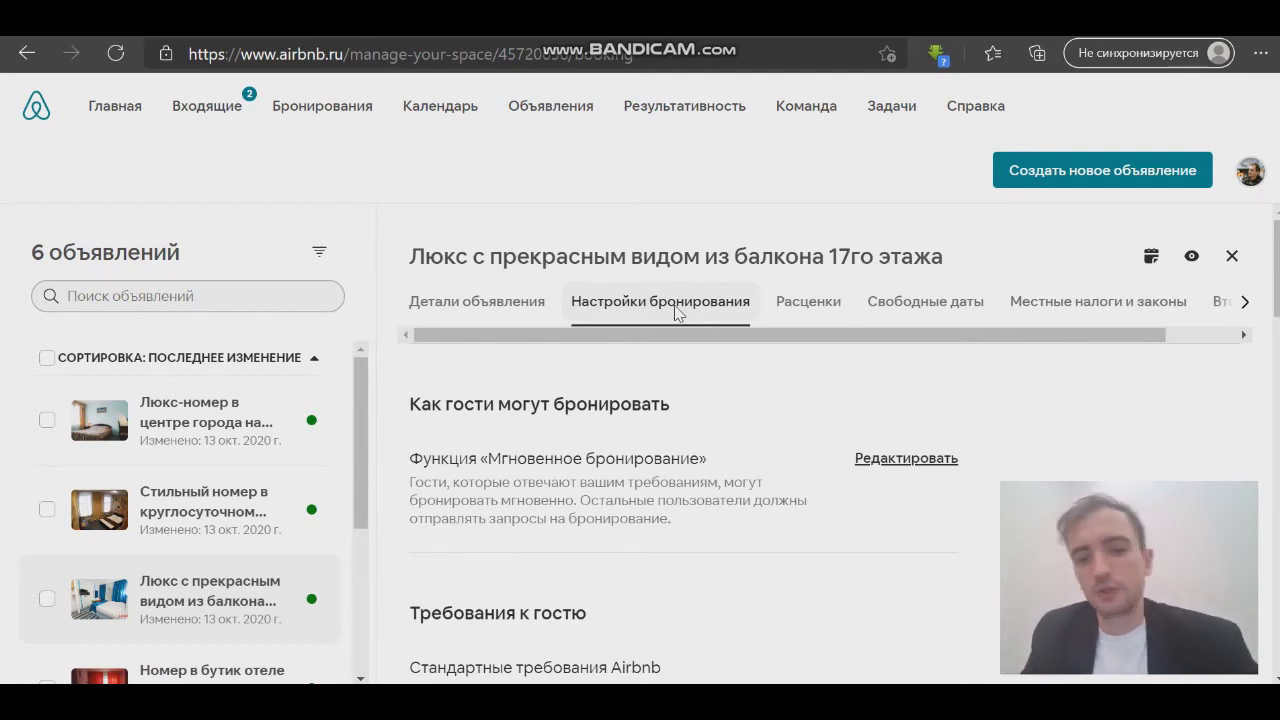
Step: Open the instant booking mode options, review the available choices, and close the editor
left_click(914, 462)
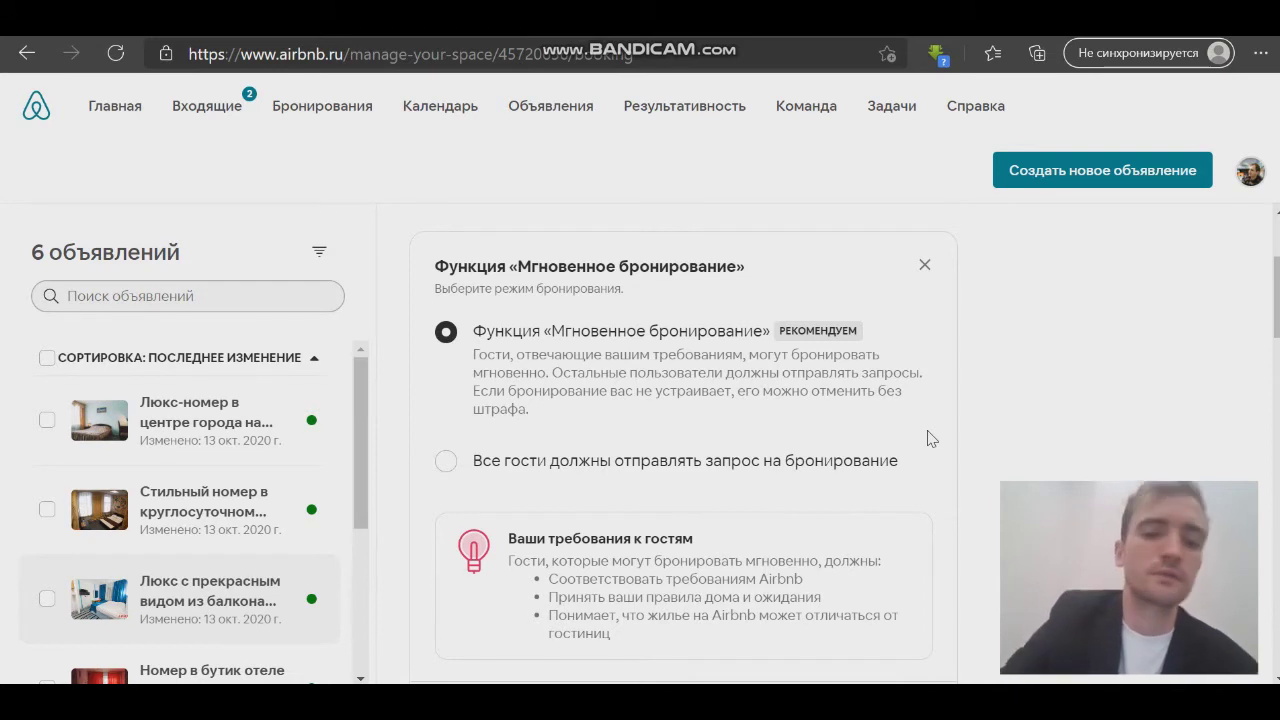
scroll(1046, 409, "down", 2)
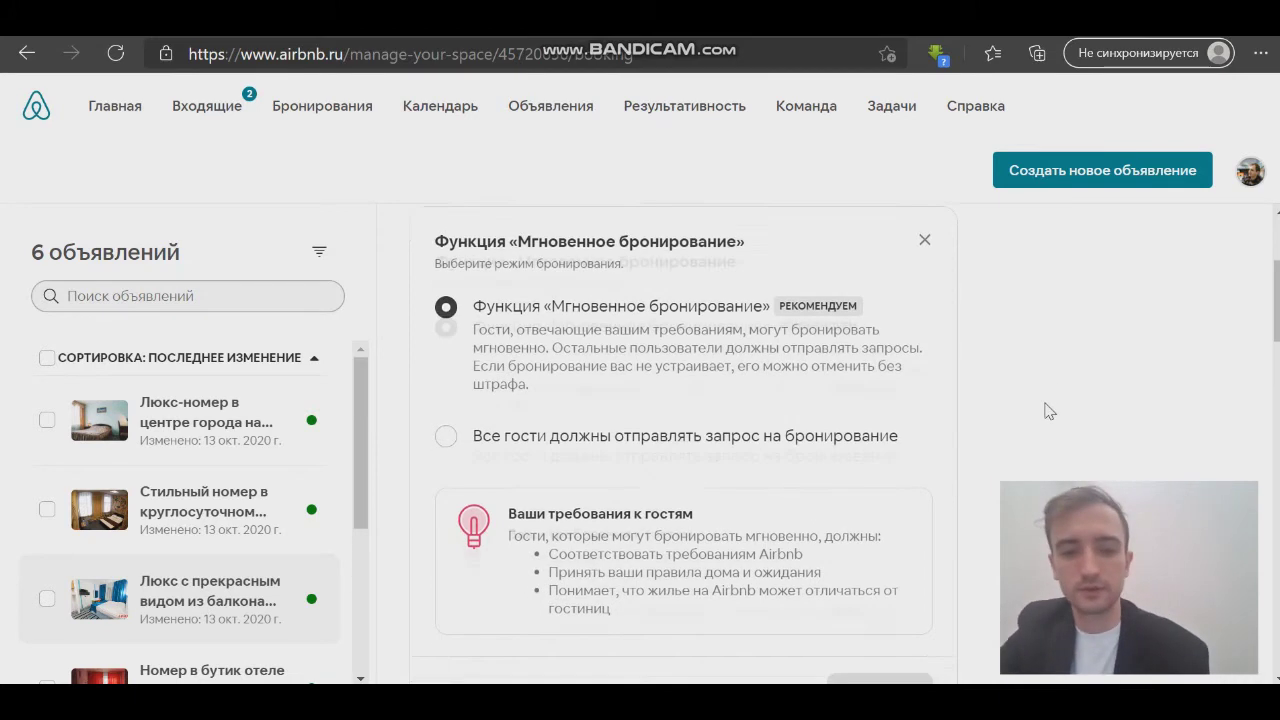
scroll(1046, 409, "up", 2)
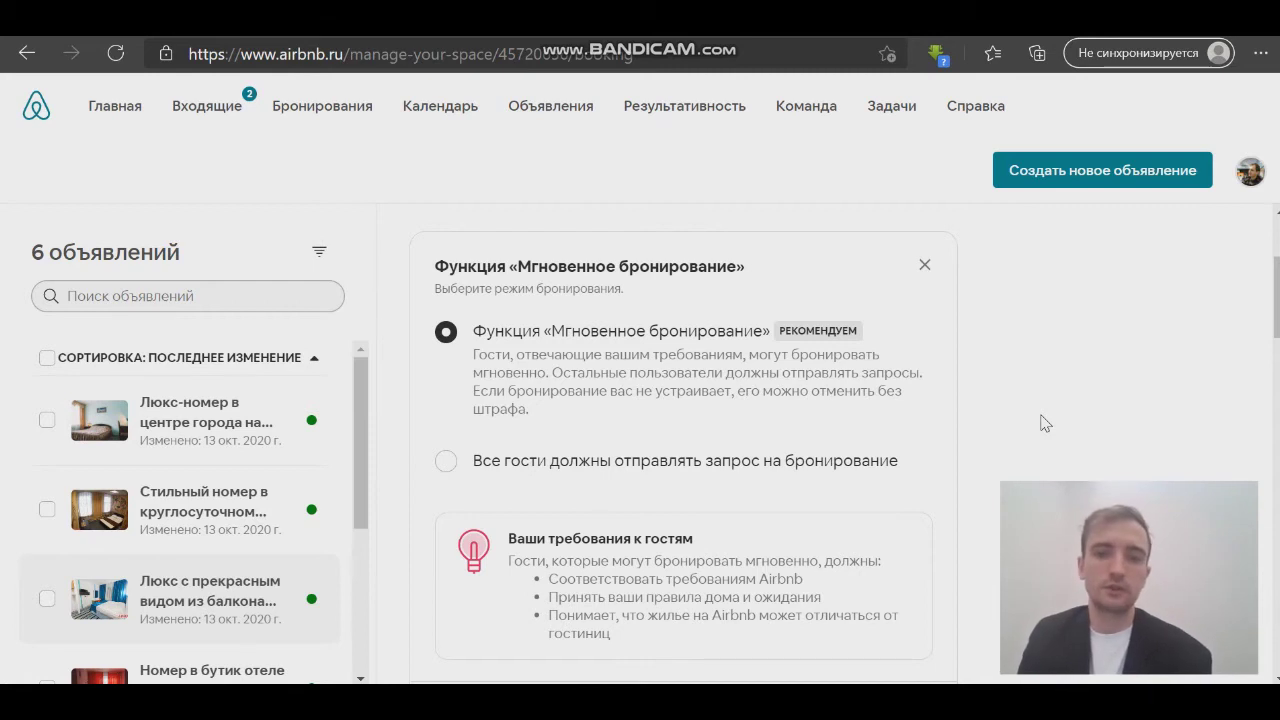
left_click(924, 264)
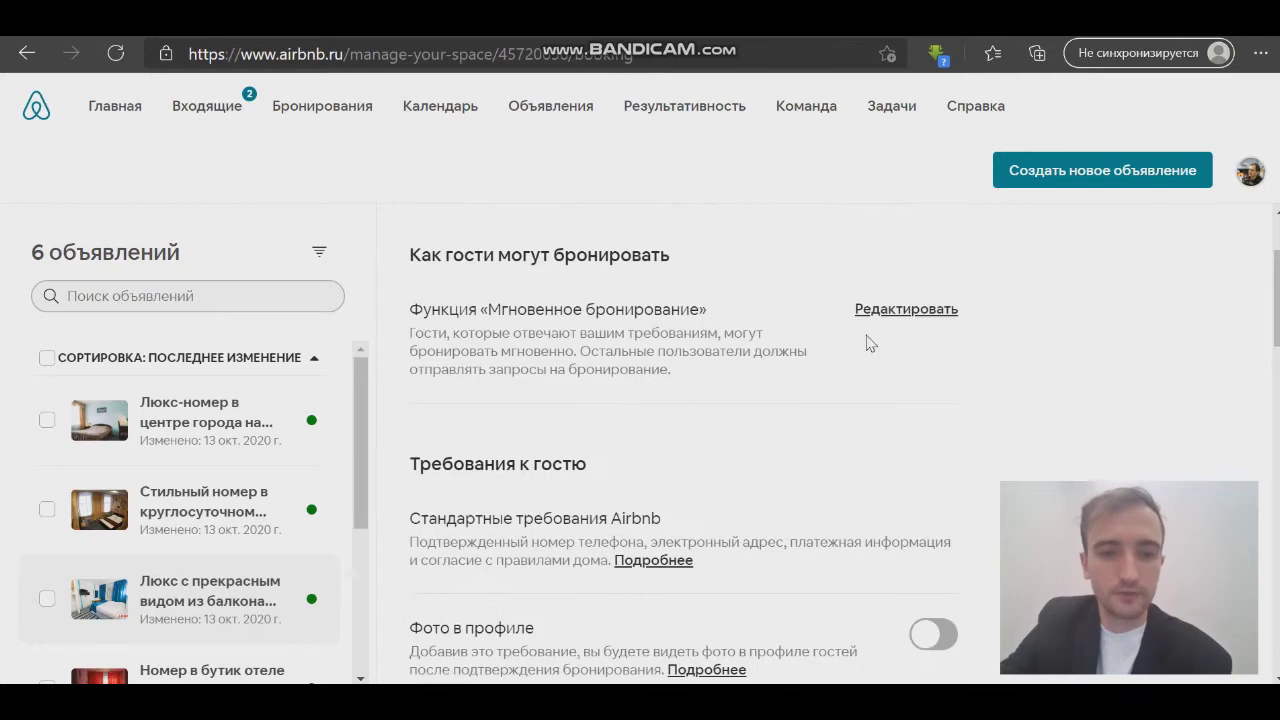
Step: Review the guest requirements and the house rules on children, infants, pets, smoking and events in the booking settings
scroll(841, 350, "down", 1)
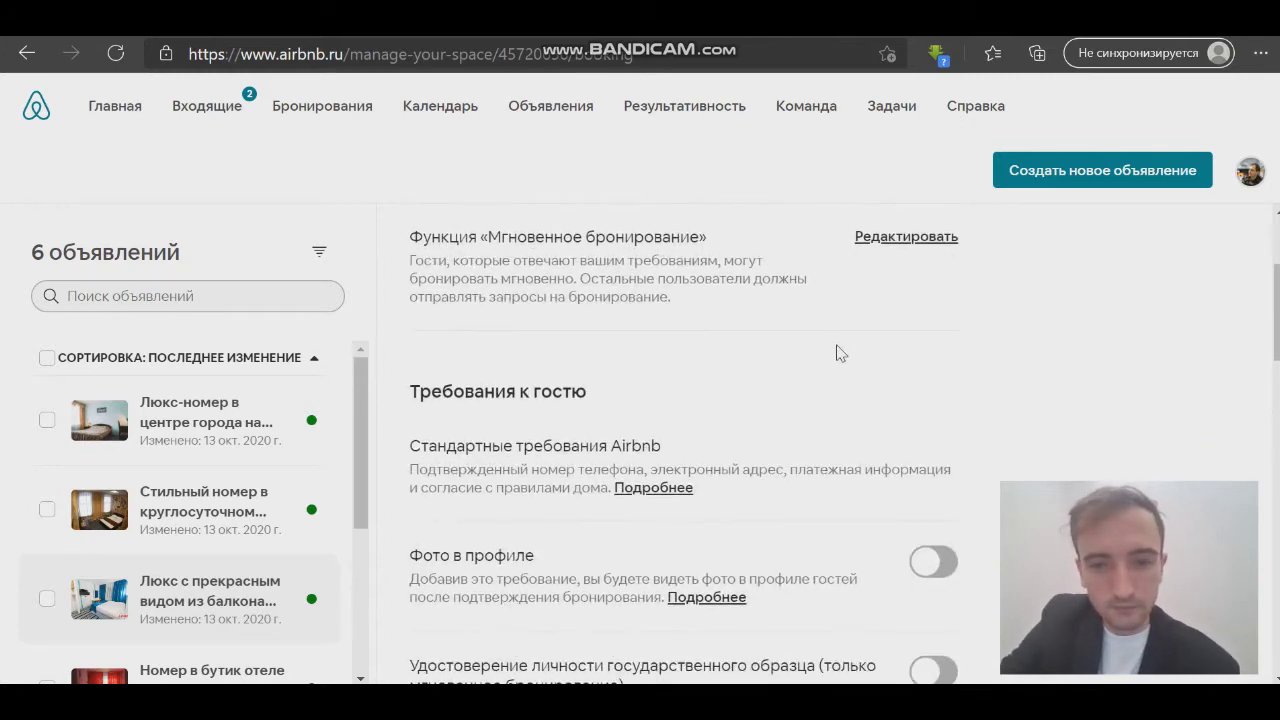
scroll(841, 353, "down", 3)
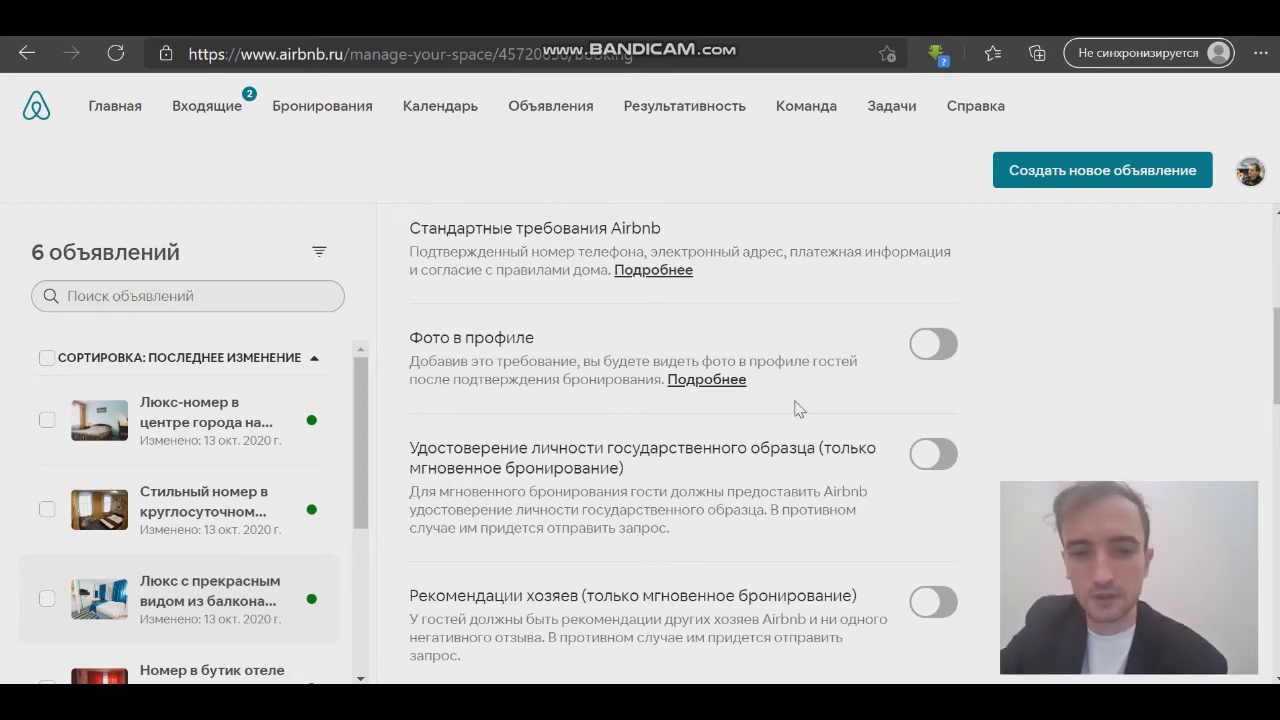
scroll(792, 414, "down", 1)
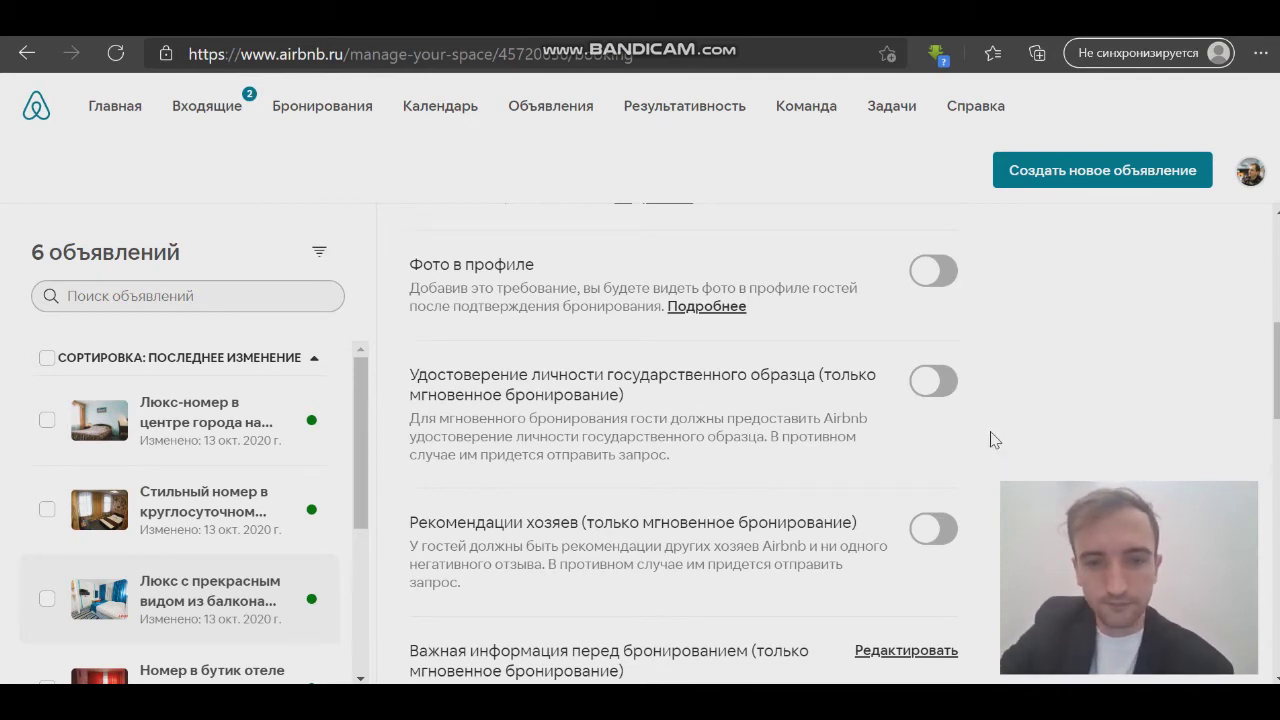
scroll(994, 440, "down", 1)
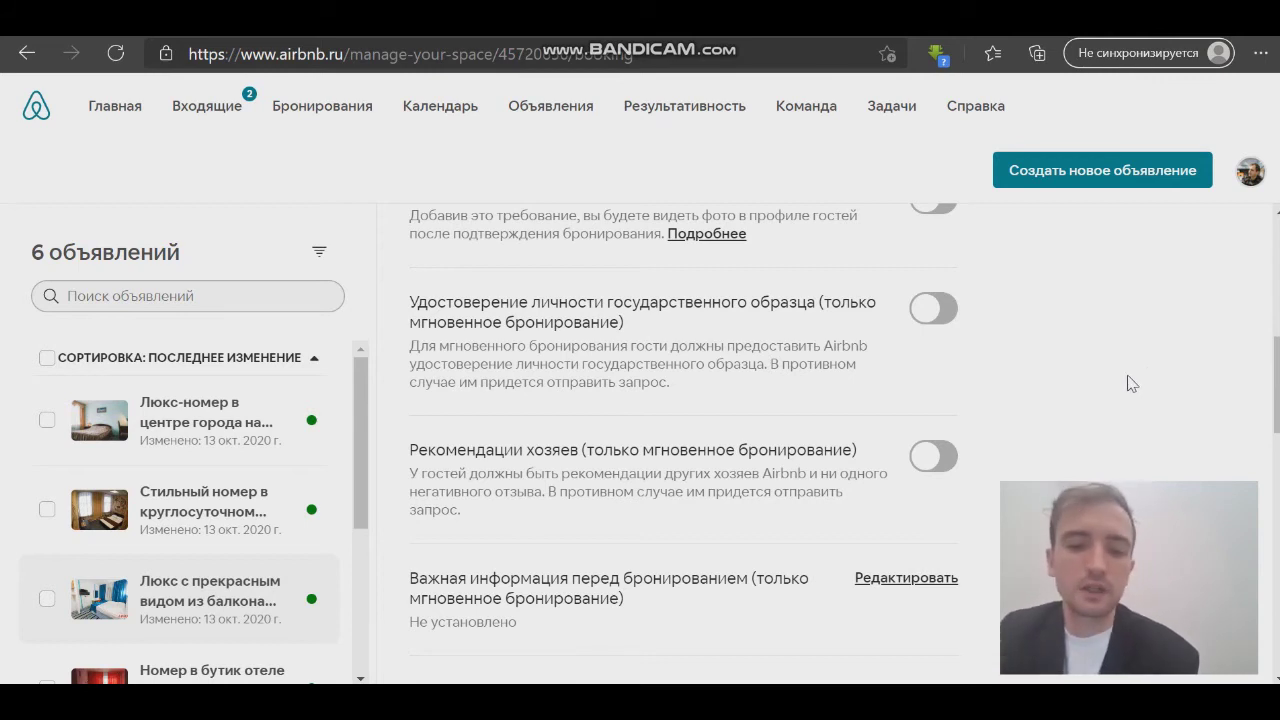
scroll(1113, 341, "down", 2)
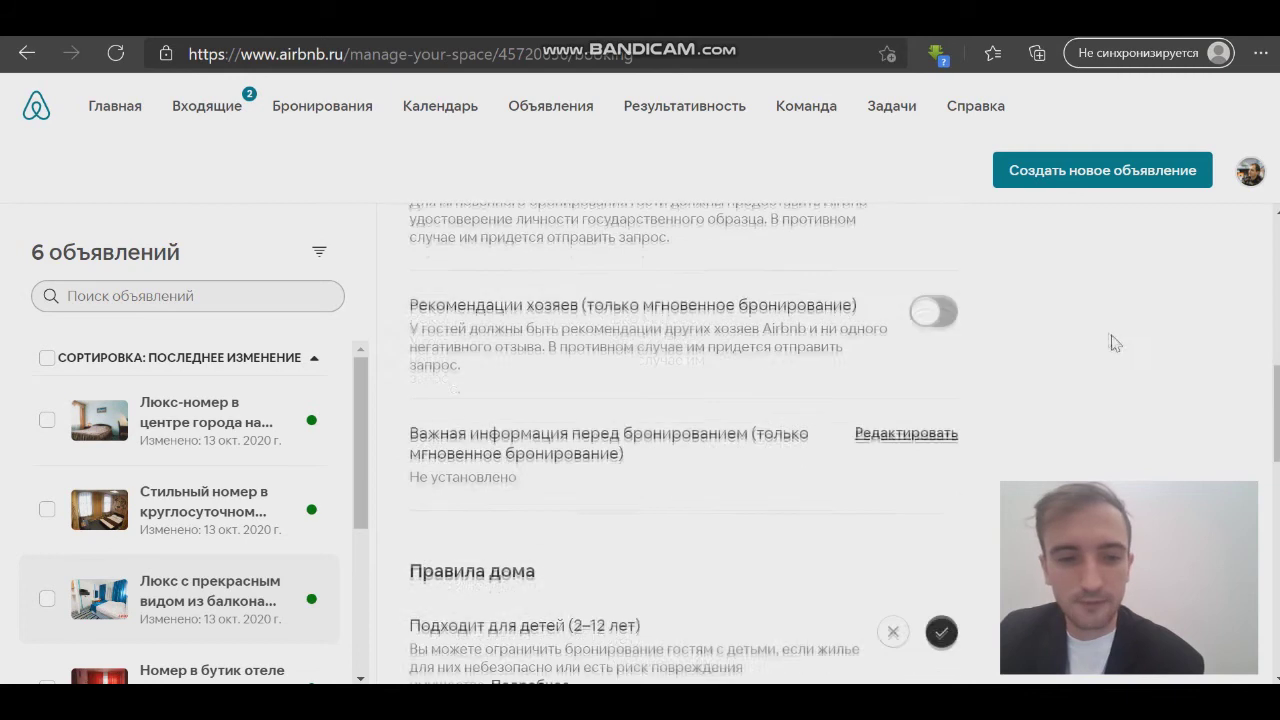
scroll(1063, 380, "down", 1)
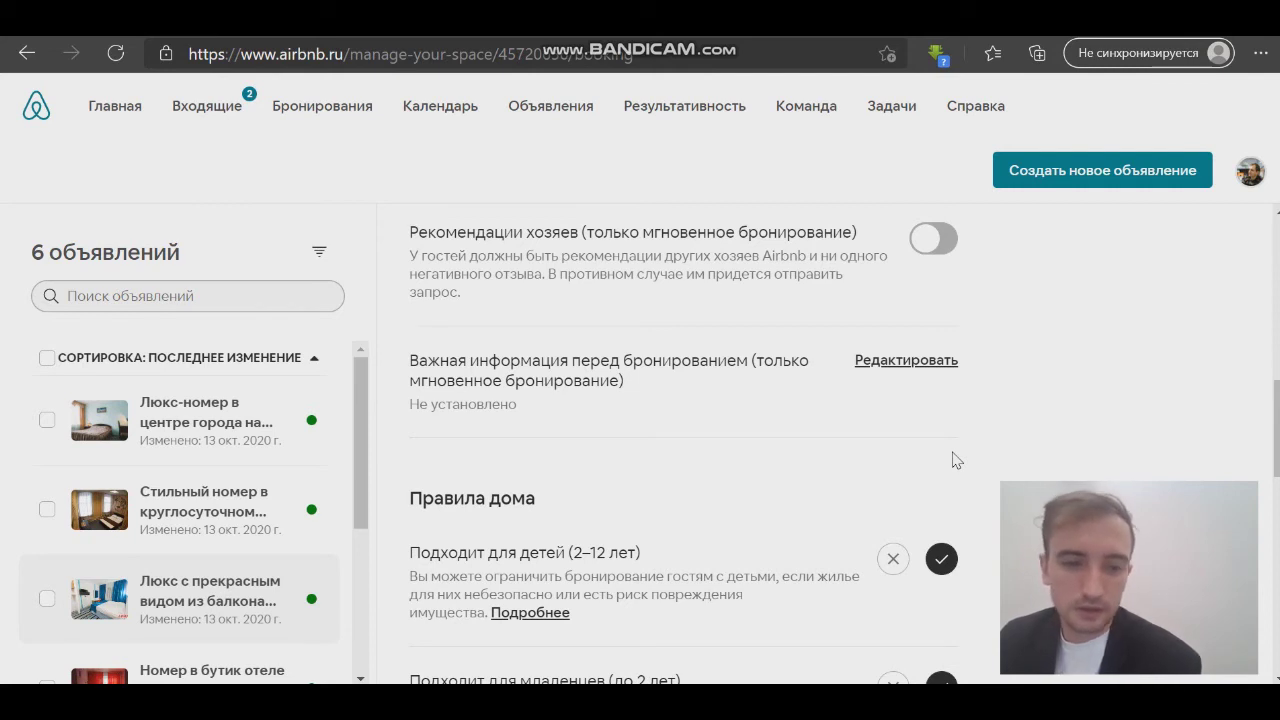
scroll(857, 505, "down", 3)
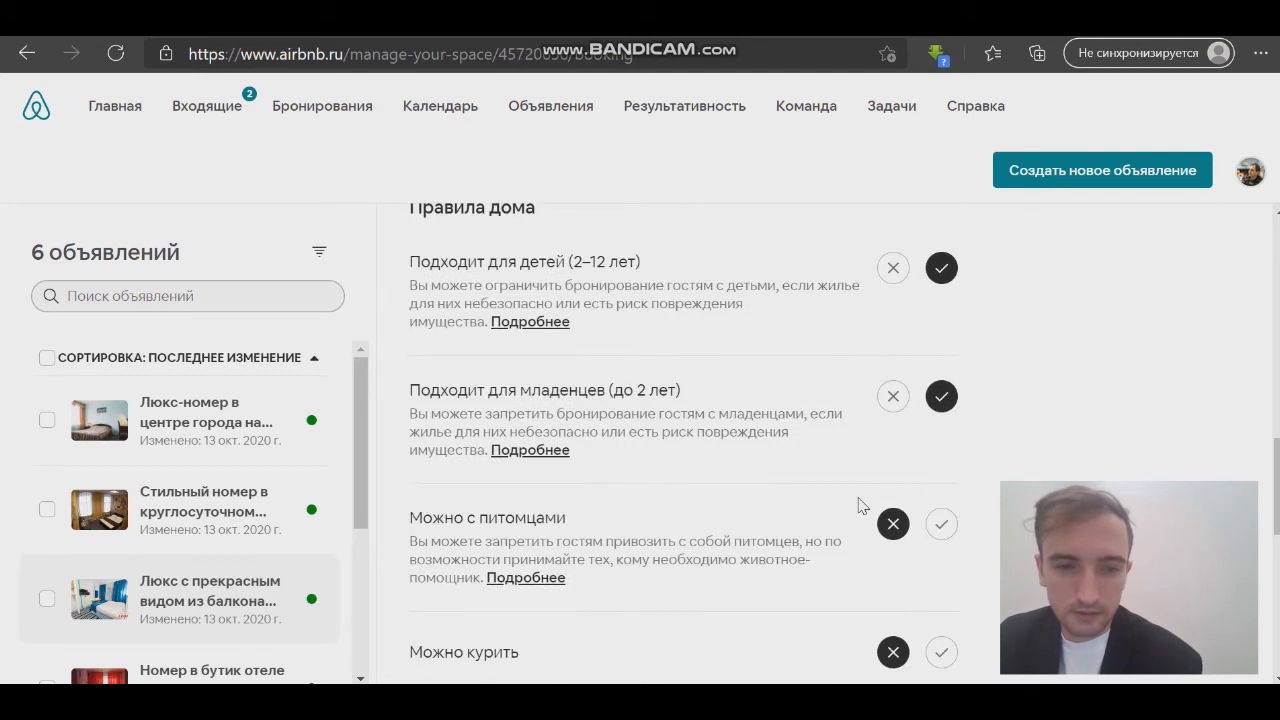
scroll(857, 505, "up", 1)
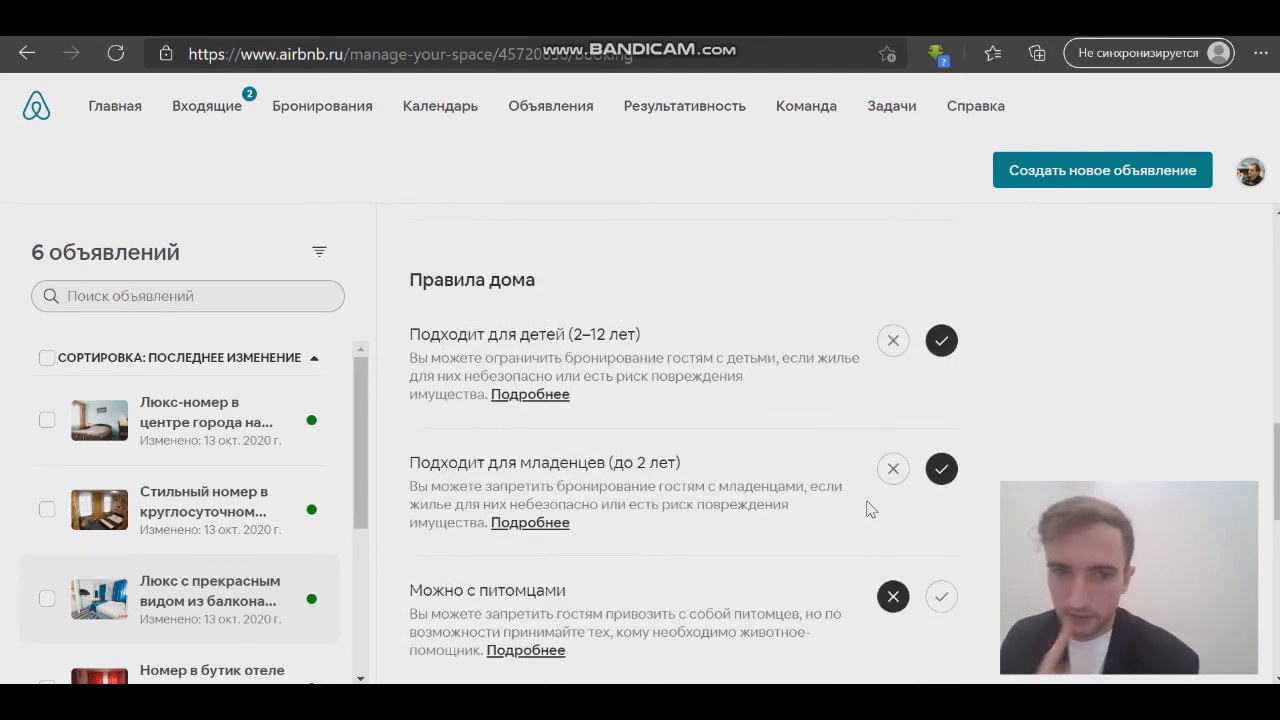
scroll(838, 542, "down", 2)
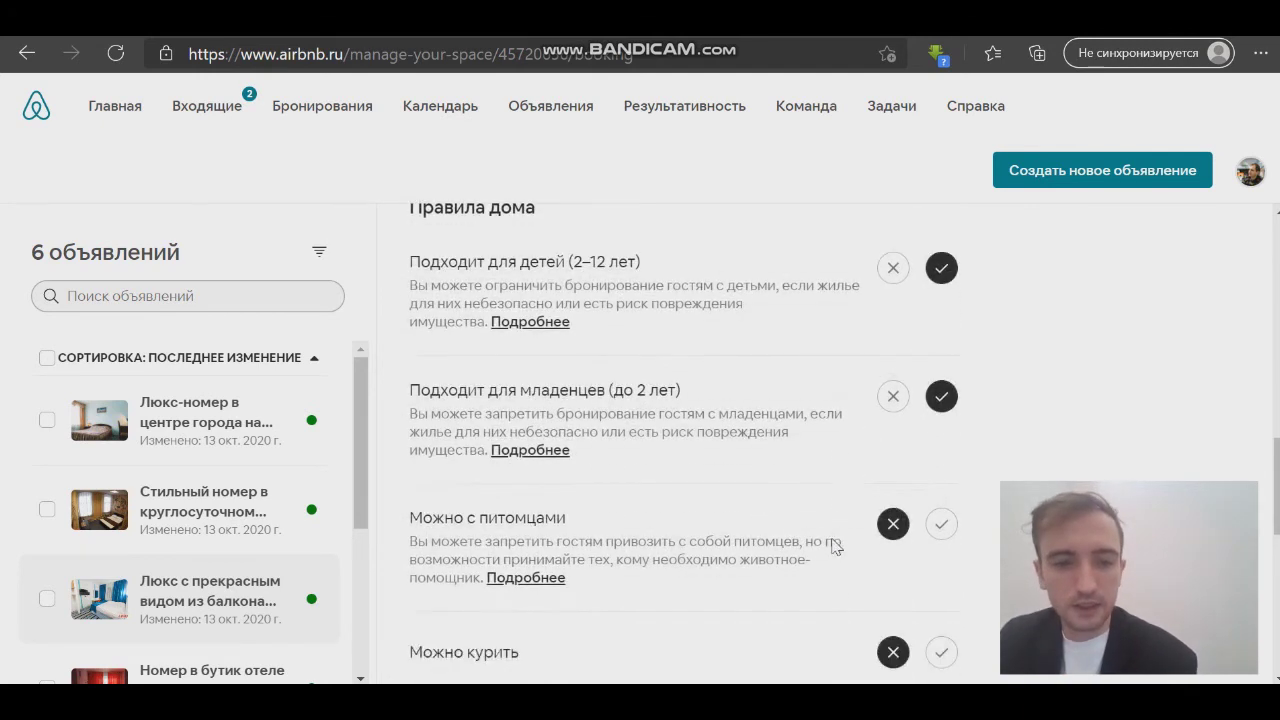
scroll(838, 542, "down", 3)
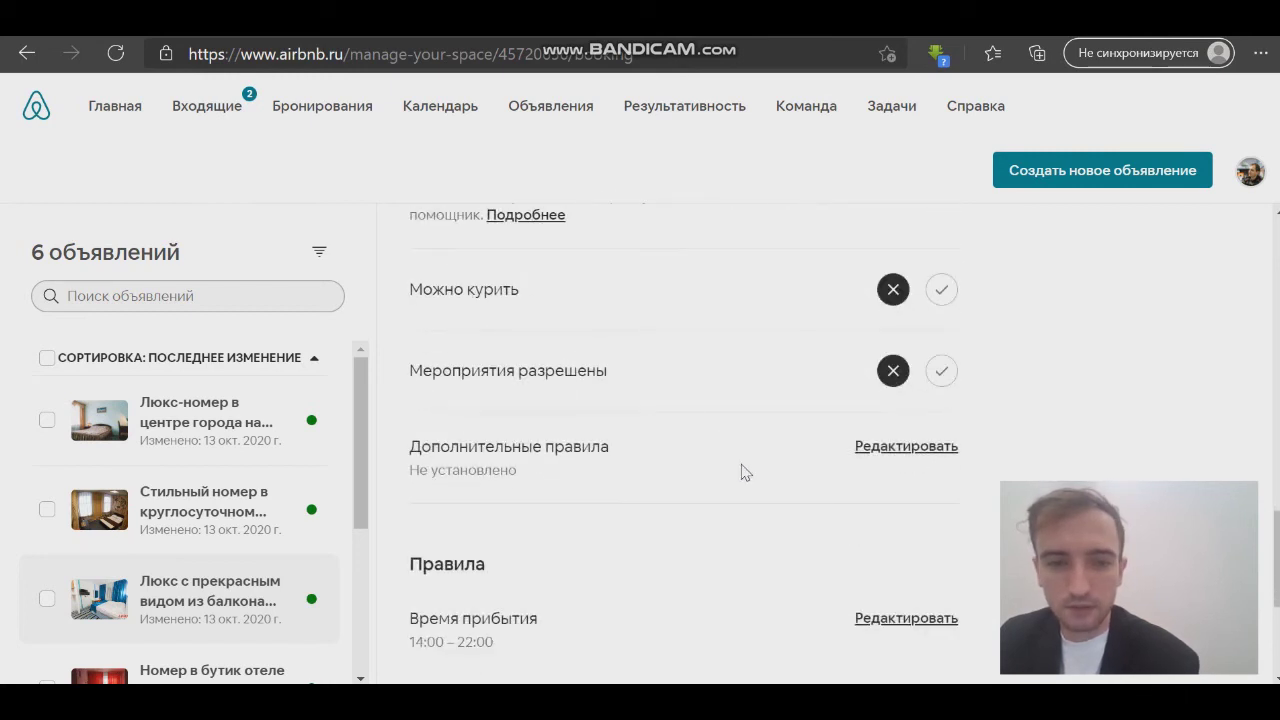
Step: Set the listing's check-out time ("Время выезда") to 12:00 and save it
scroll(744, 472, "down", 3)
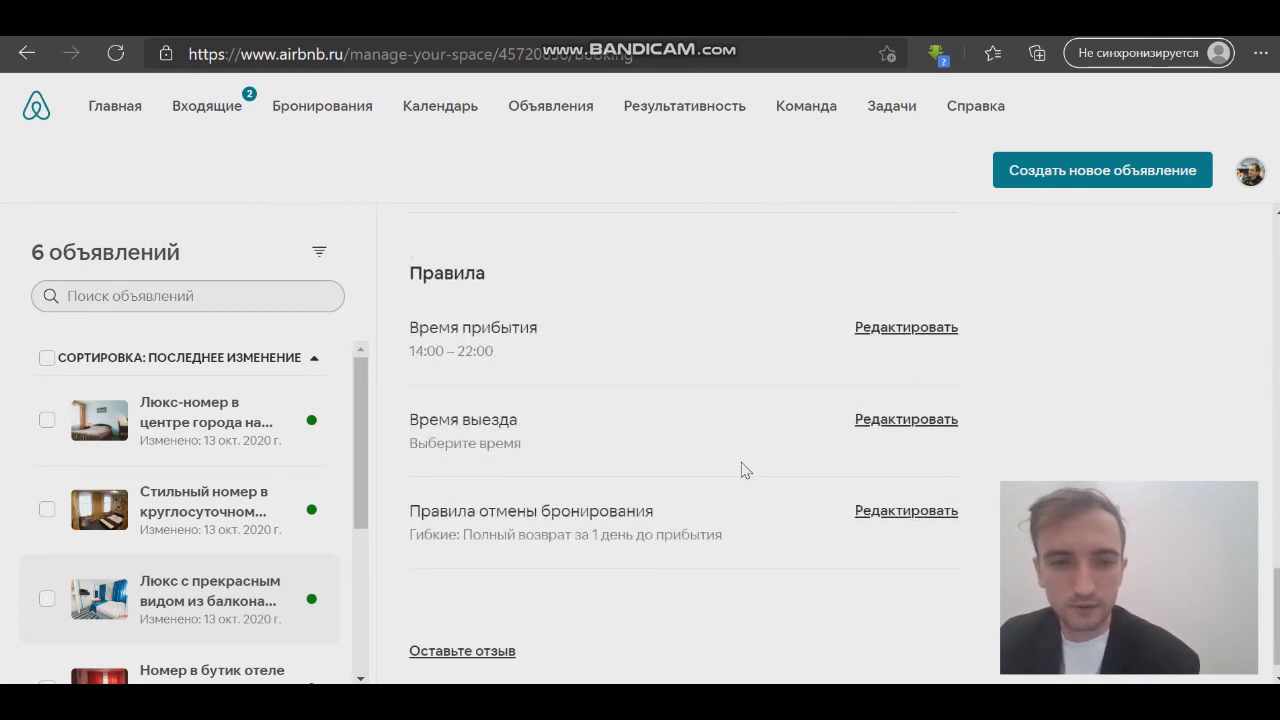
scroll(828, 385, "down", 1)
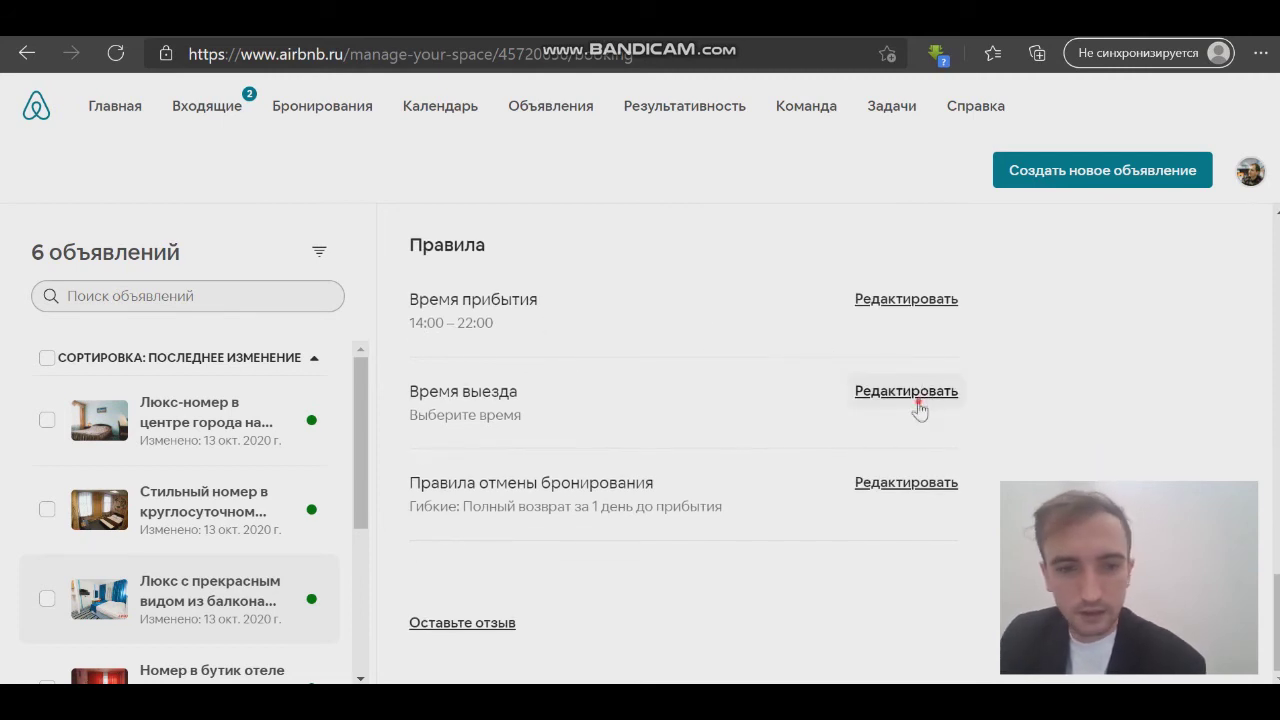
left_click(916, 396)
left_click(774, 481)
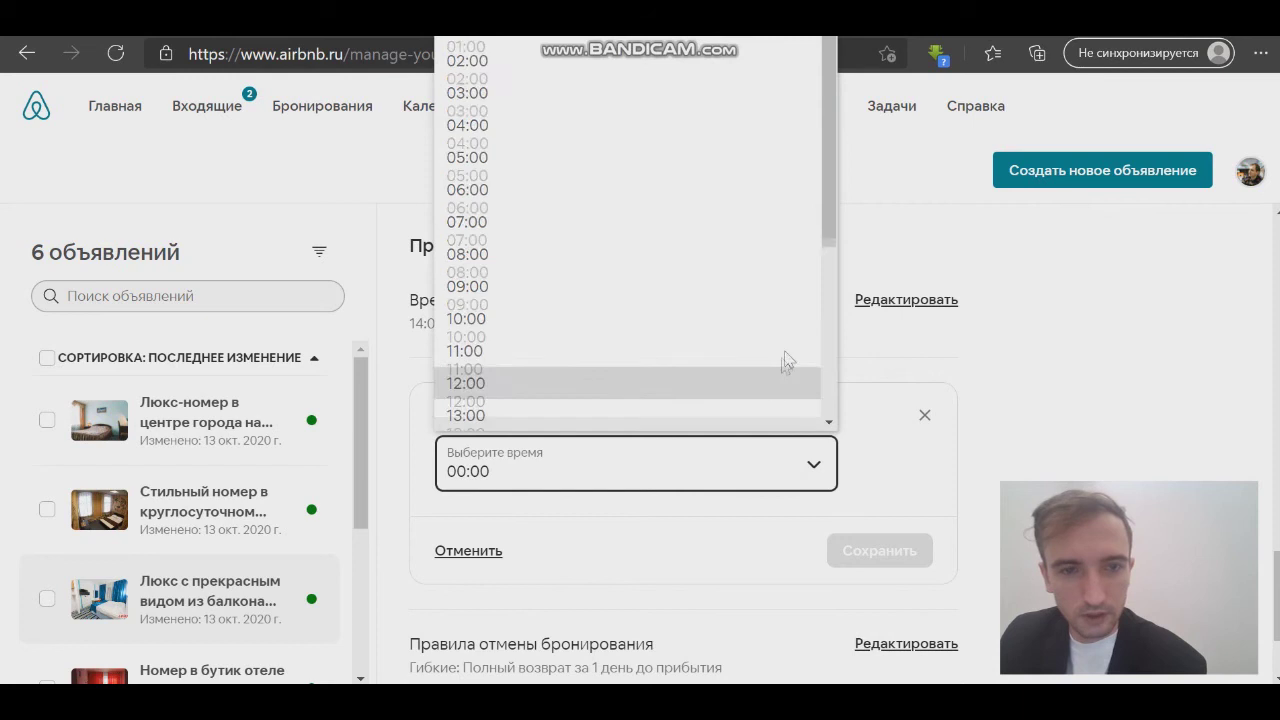
scroll(775, 358, "down", 2)
left_click(763, 220)
left_click(874, 556)
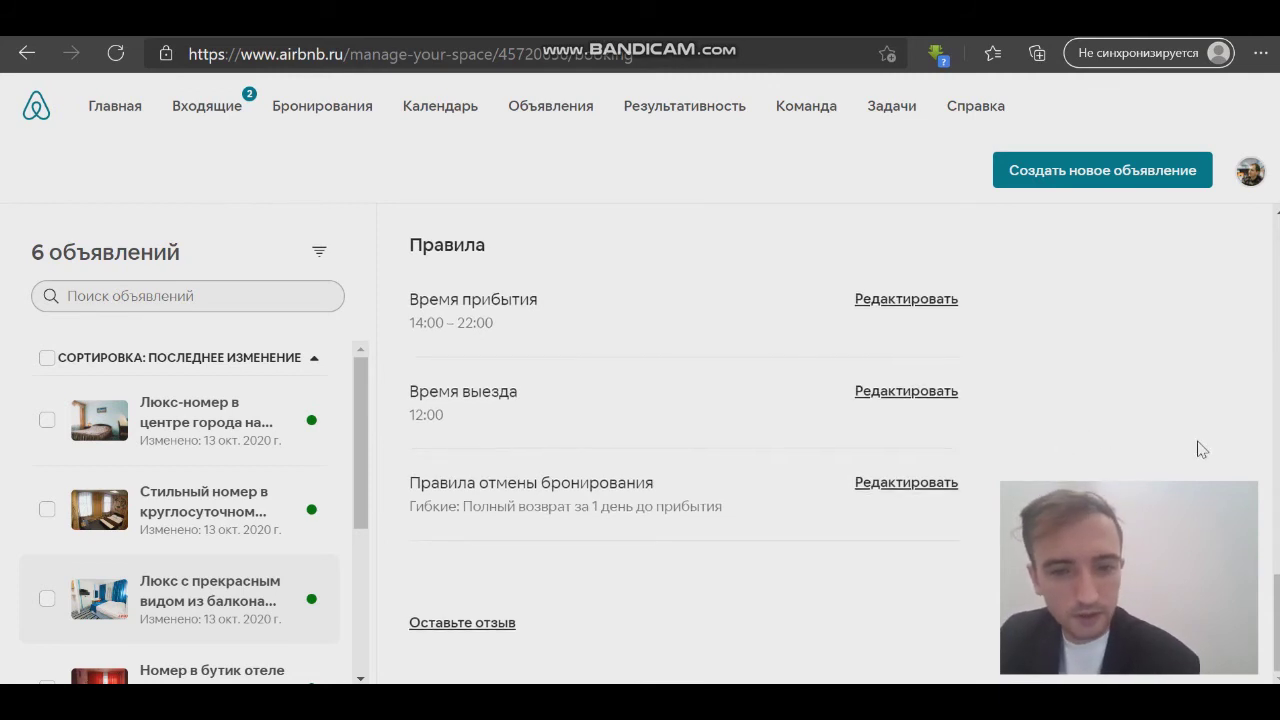
Step: Open the cancellation policy options, review them from "Гибкие" to "Строгие или без возможности возврата", and cancel the editor
left_click(874, 482)
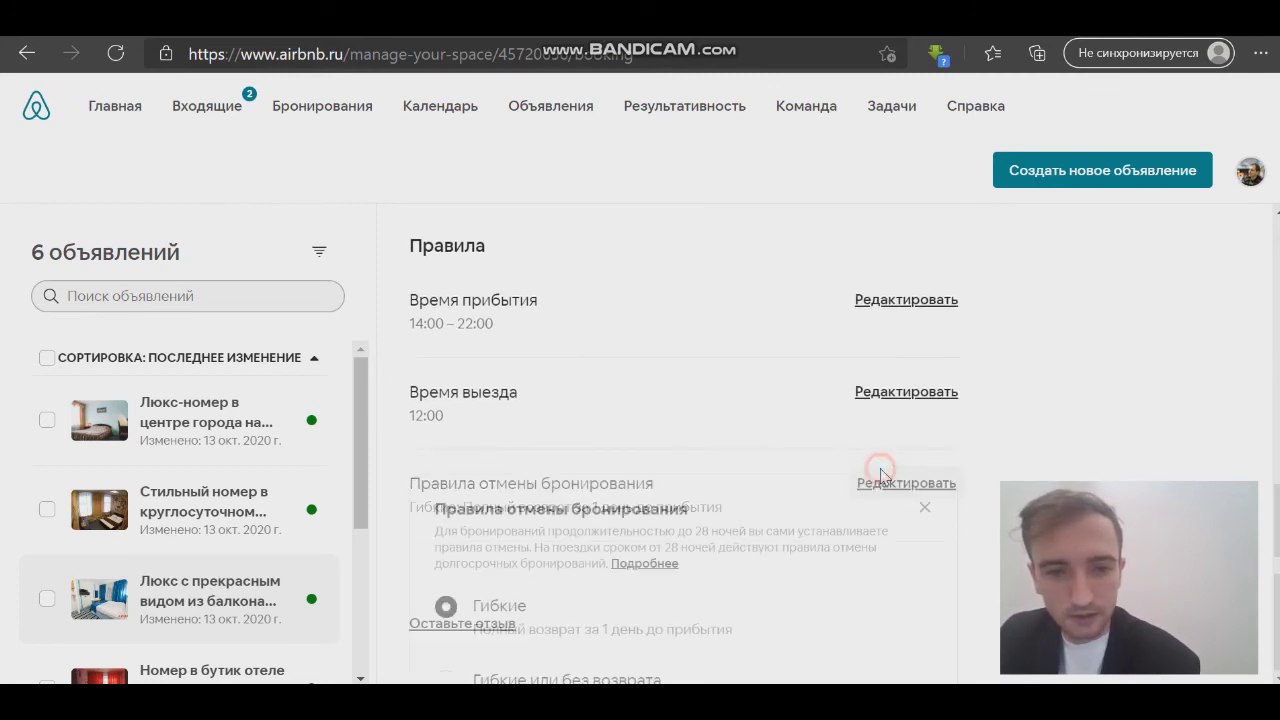
scroll(548, 442, "down", 4)
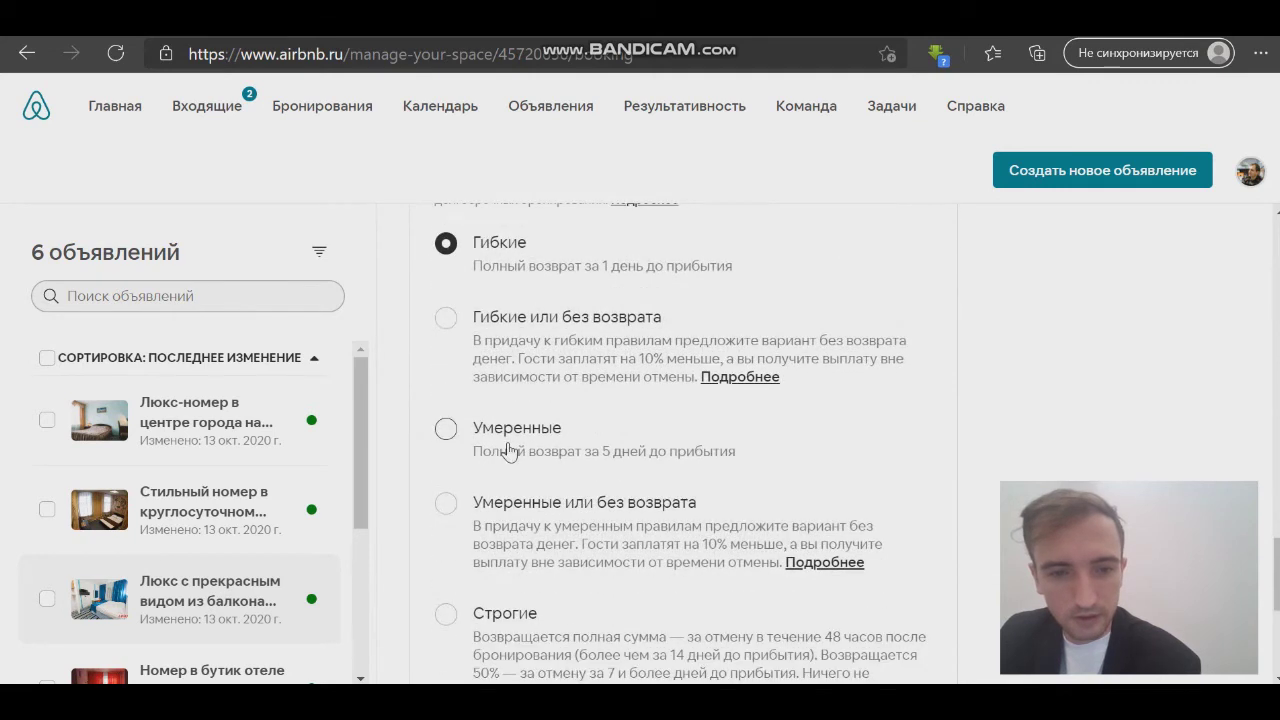
scroll(504, 451, "down", 1)
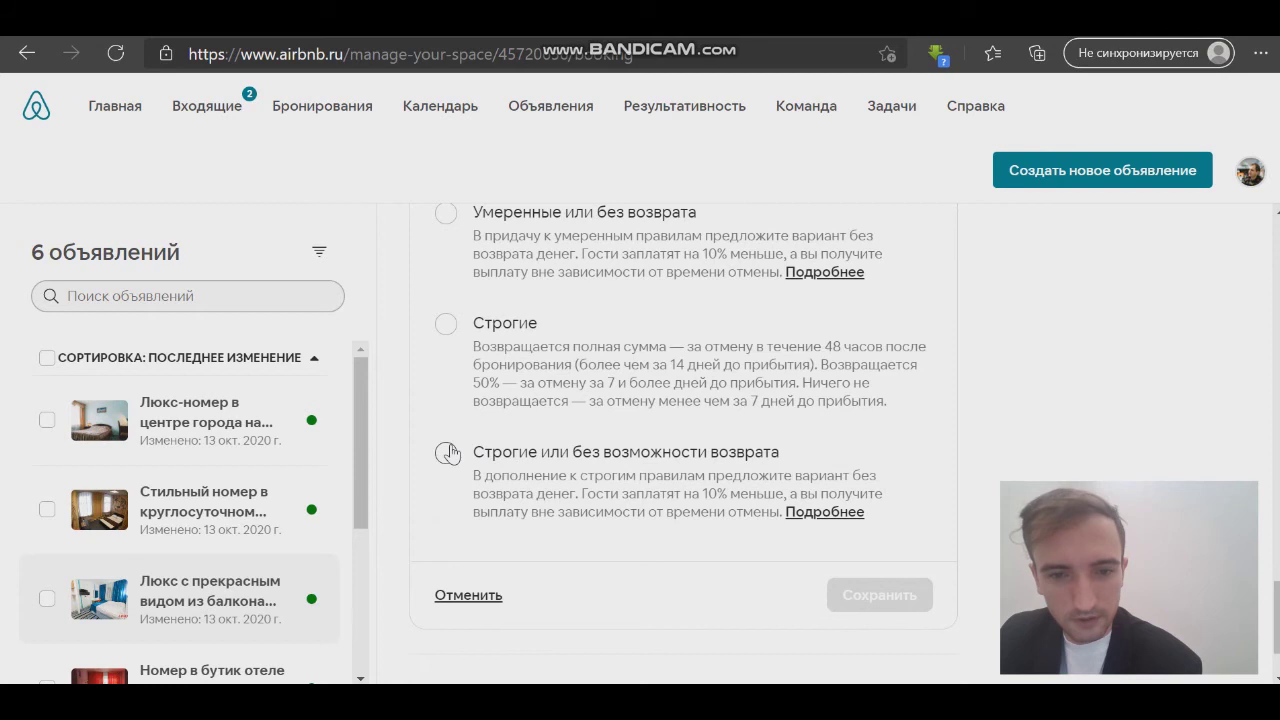
left_click(447, 453)
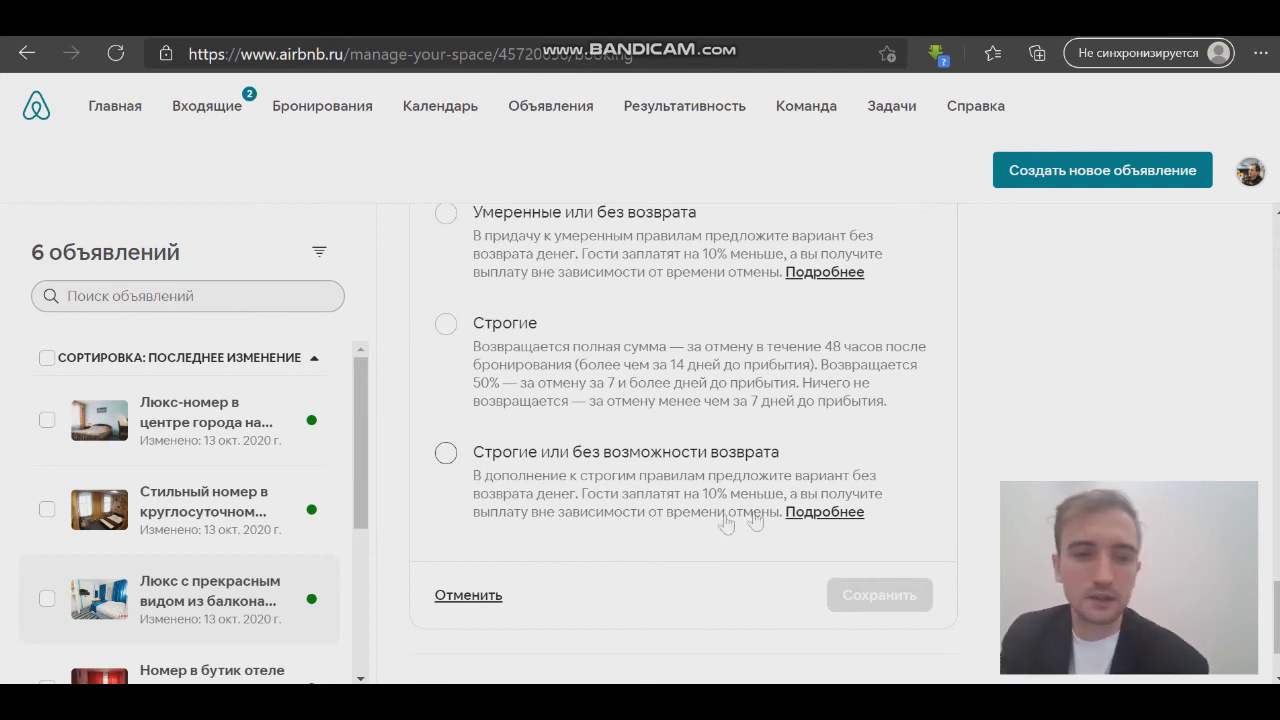
left_click(466, 595)
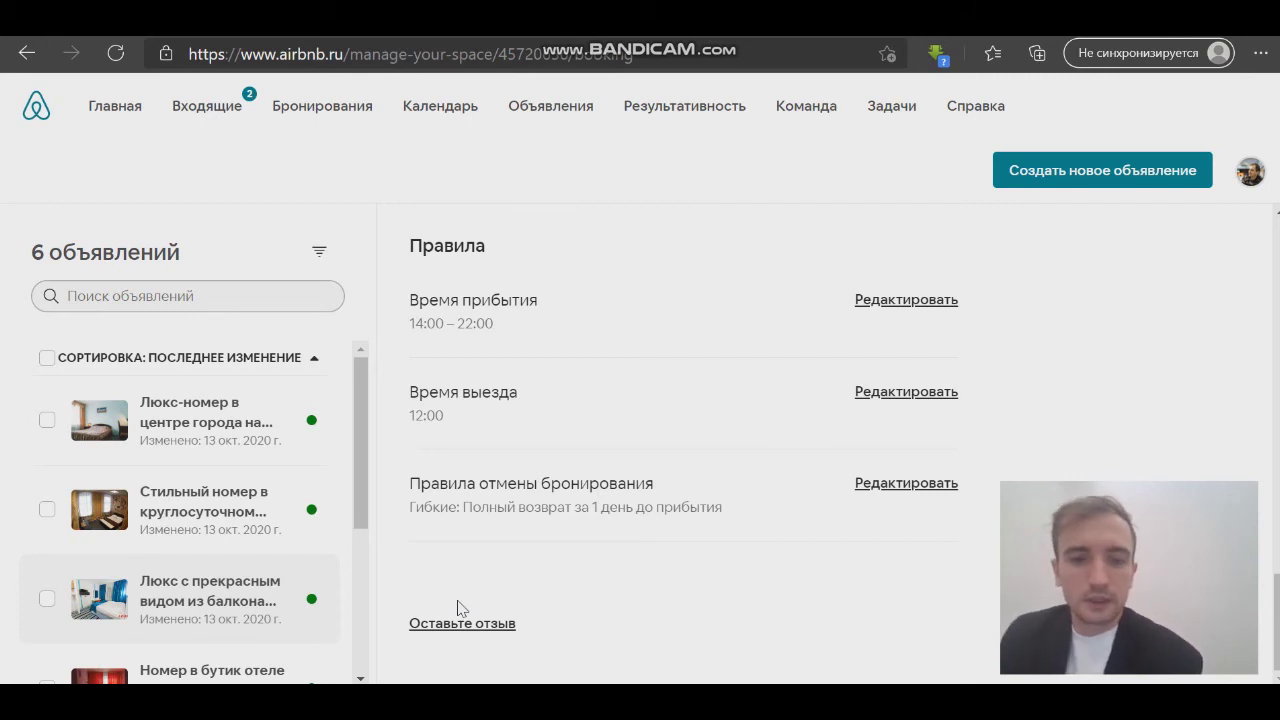
Step: Open the listing's pricing settings ("Расценки") and examine the nightly price, long-stay discounts and standard fees
scroll(640, 578, "up", 5)
scroll(640, 578, "up", 10)
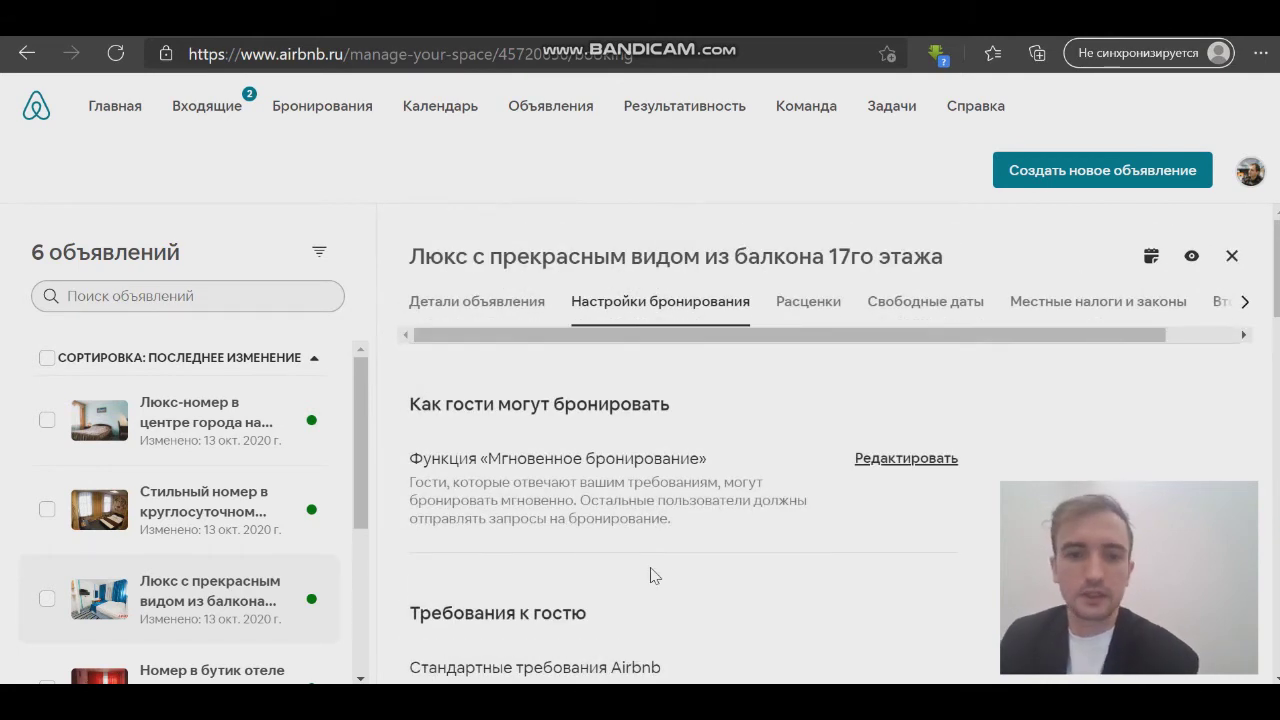
scroll(655, 576, "down", 2)
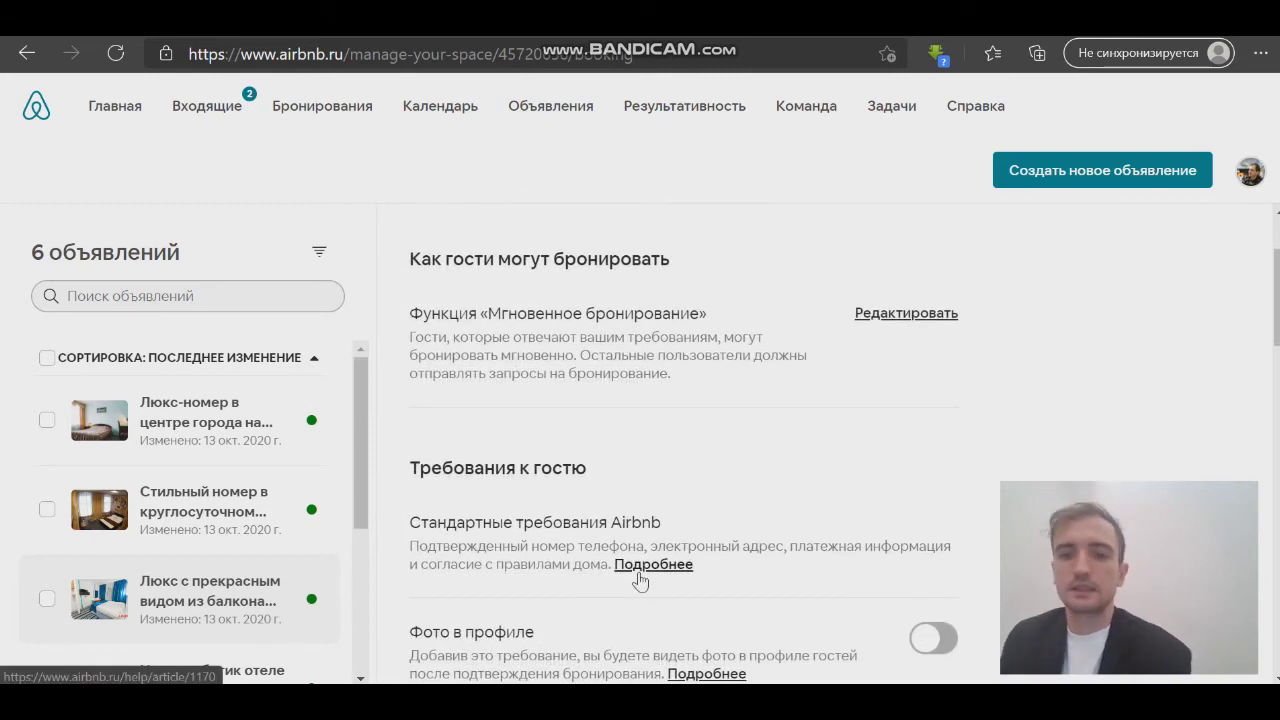
scroll(700, 470, "up", 2)
left_click(824, 315)
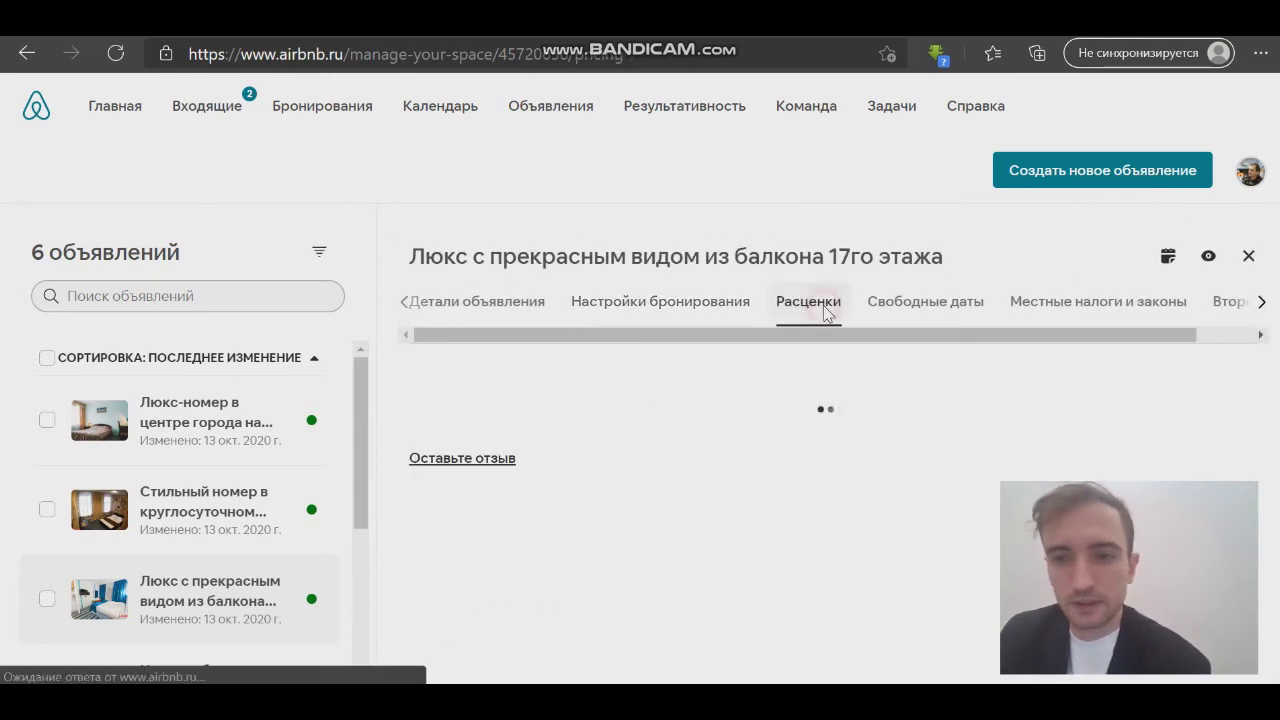
scroll(823, 363, "down", 2)
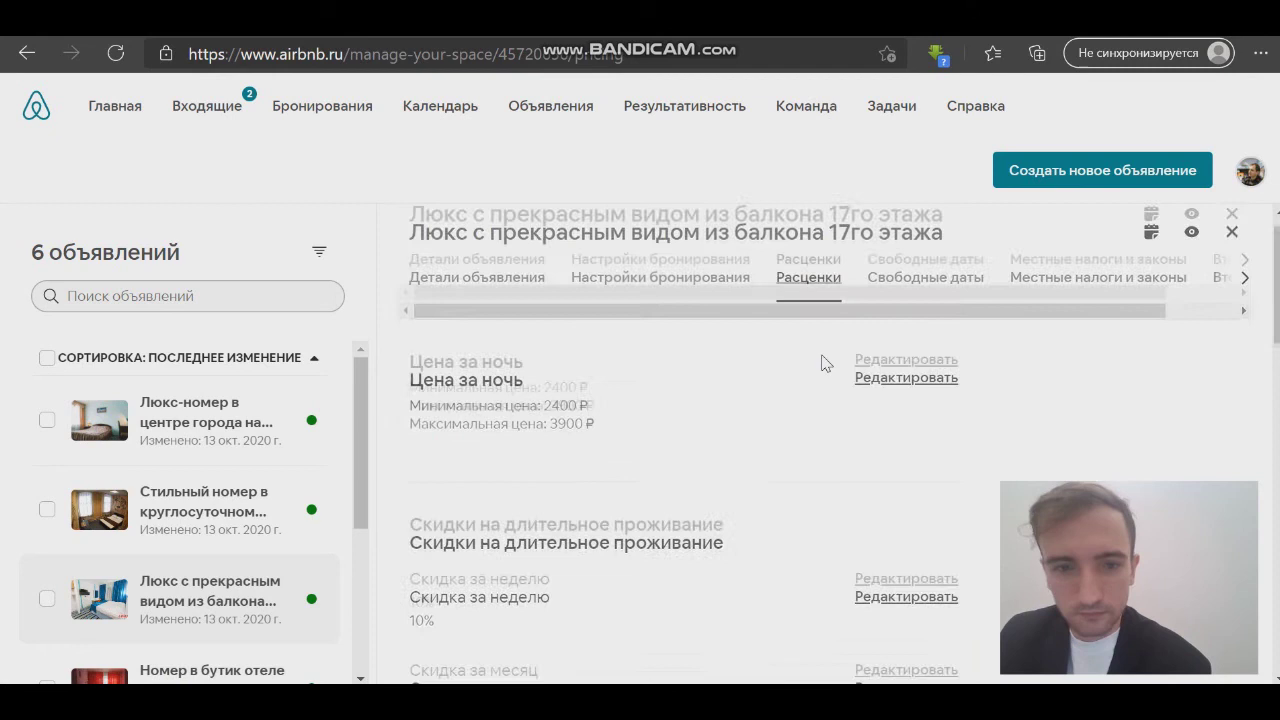
scroll(837, 362, "down", 3)
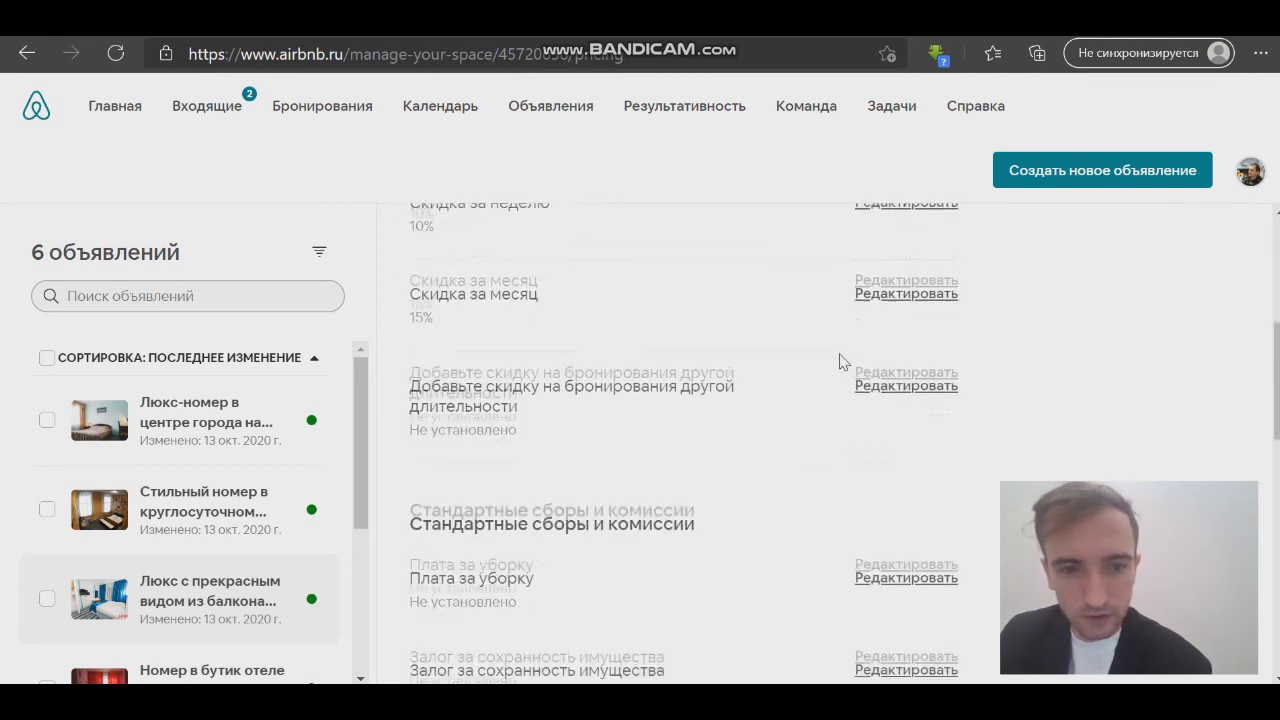
scroll(840, 362, "down", 2)
scroll(840, 362, "up", 3)
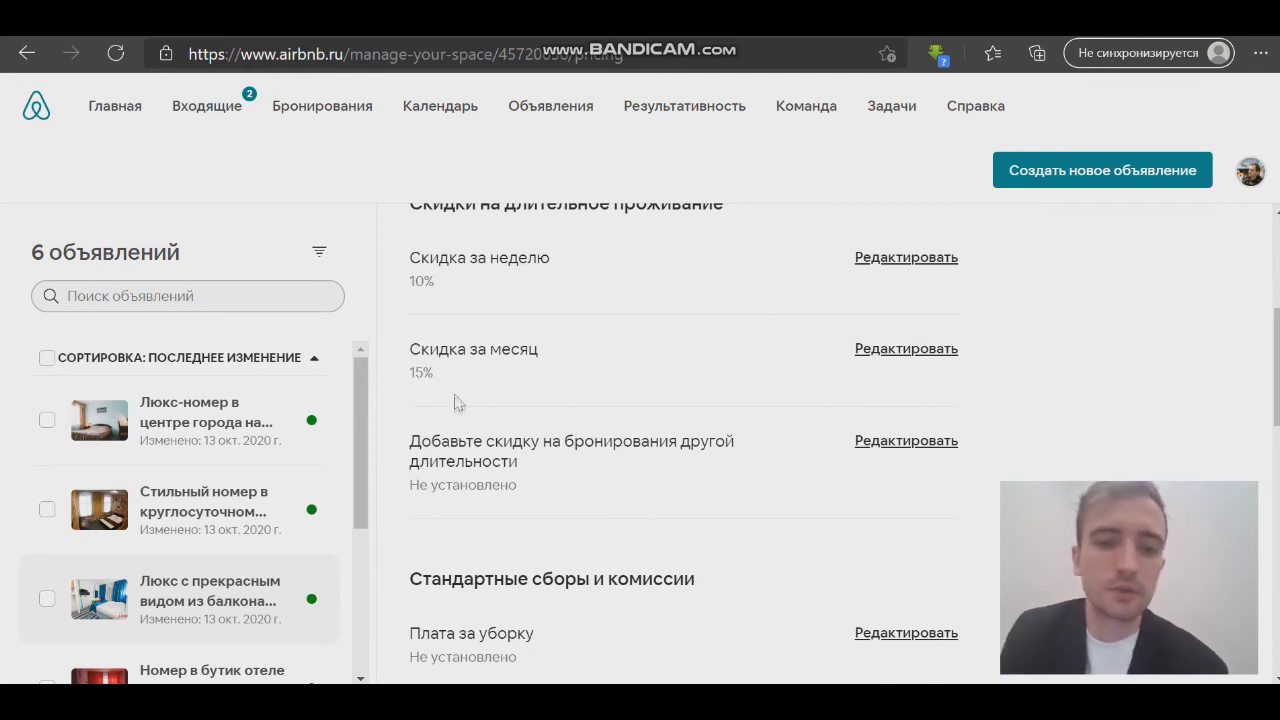
scroll(443, 424, "down", 3)
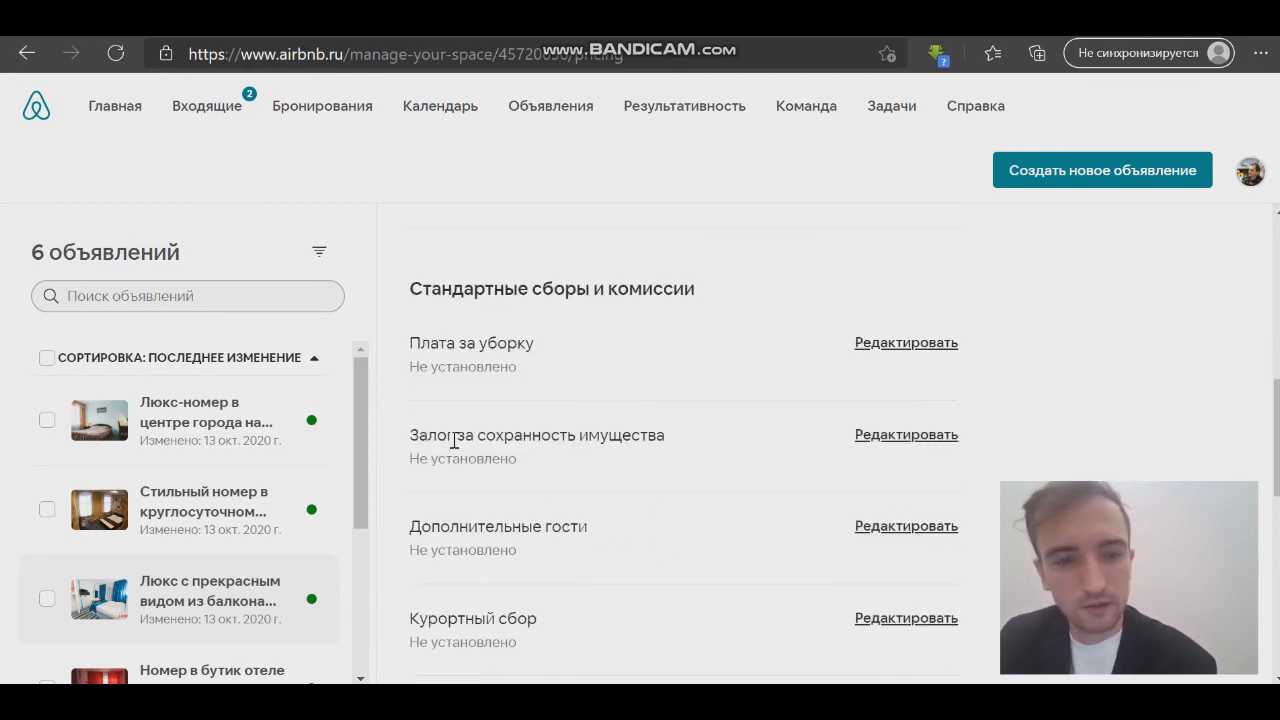
scroll(454, 441, "down", 1)
scroll(455, 442, "down", 4)
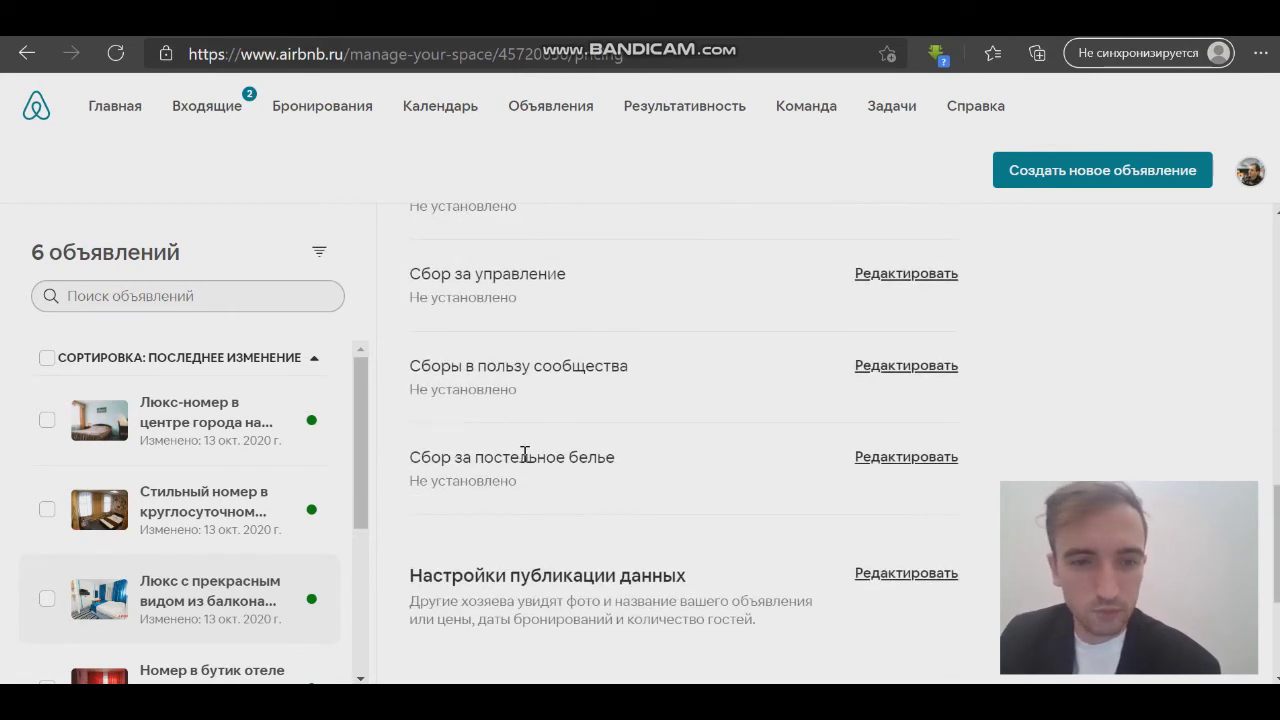
scroll(524, 452, "up", 4)
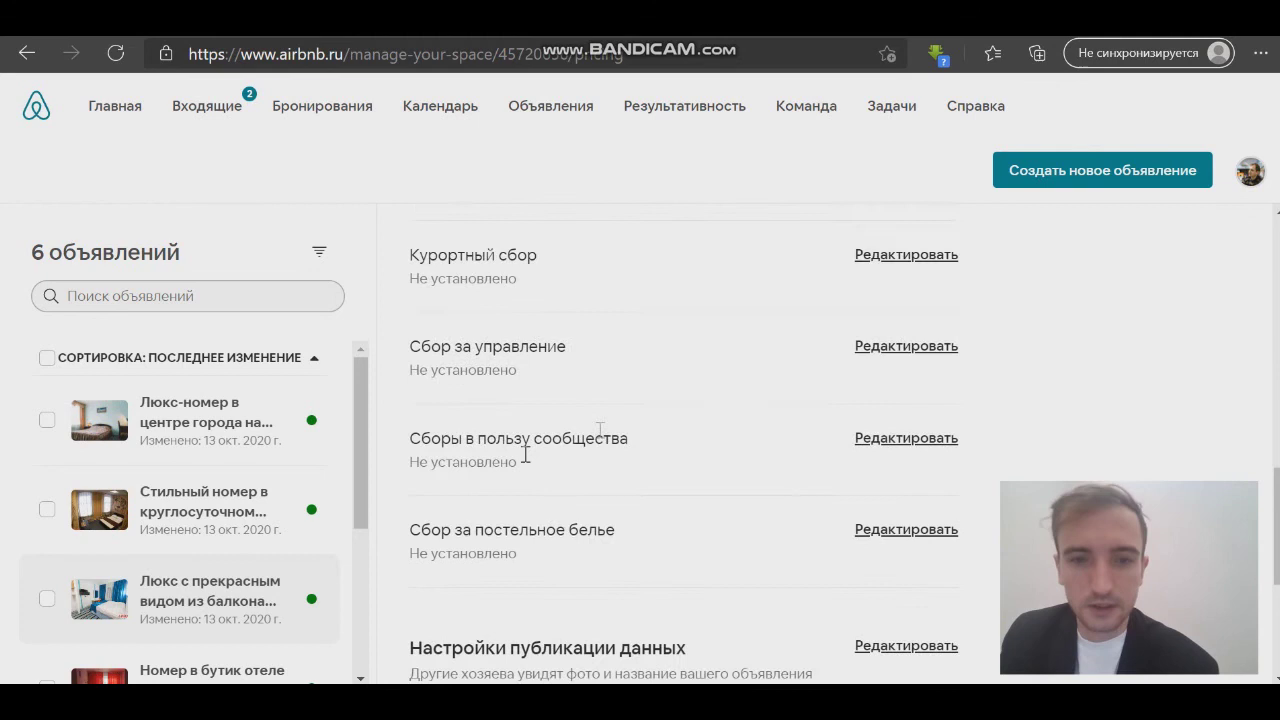
scroll(760, 420, "up", 9)
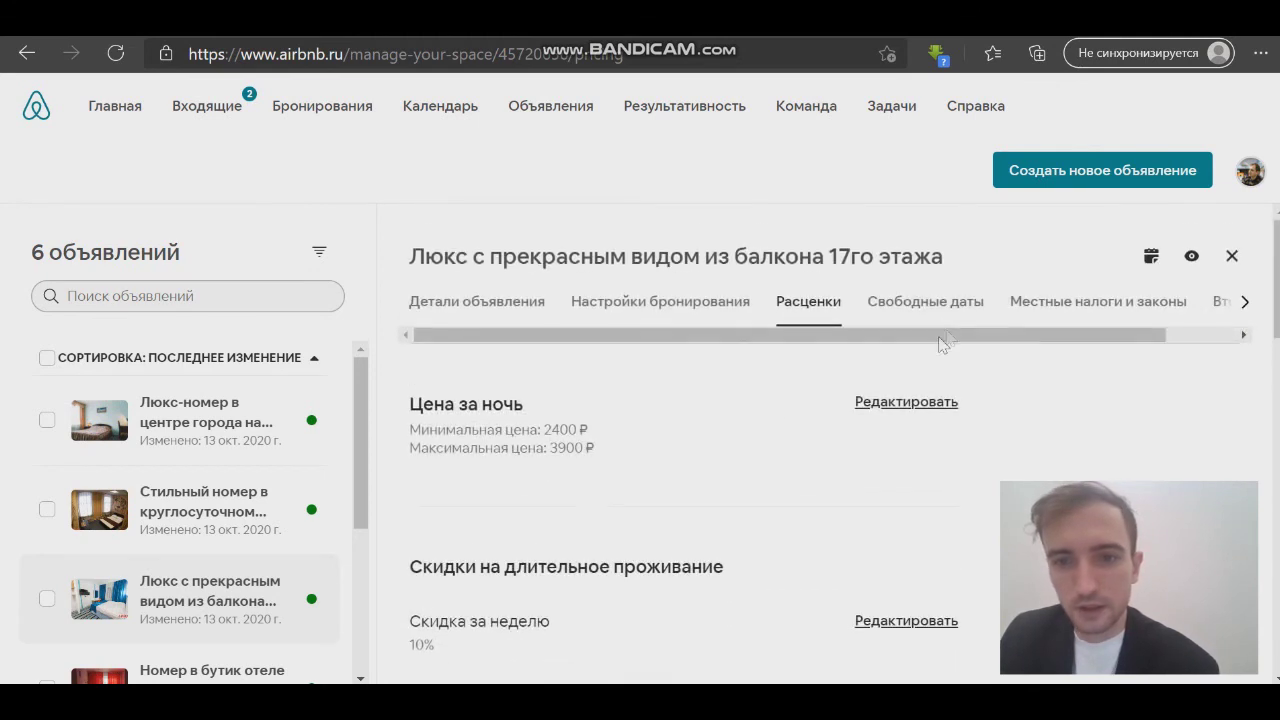
Step: Look through the listing's availability, co-host, and local taxes and laws sections
left_click(925, 308)
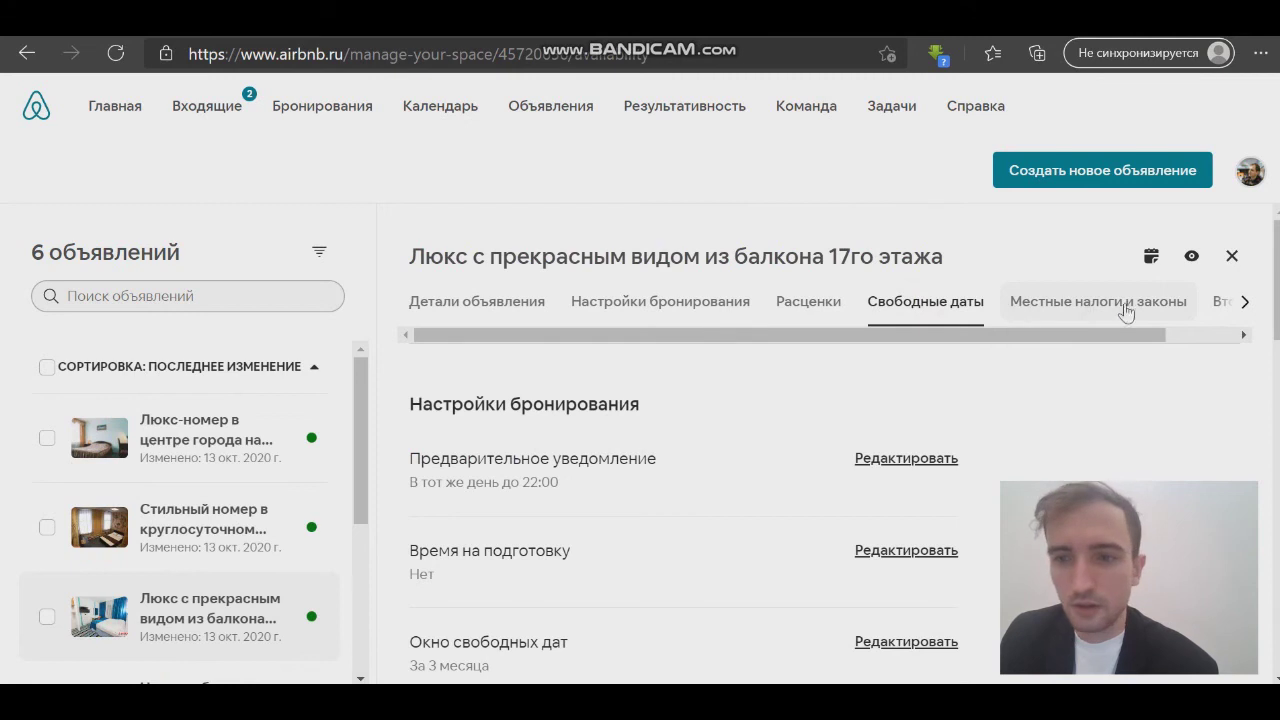
left_click(1245, 305)
left_click(1248, 308)
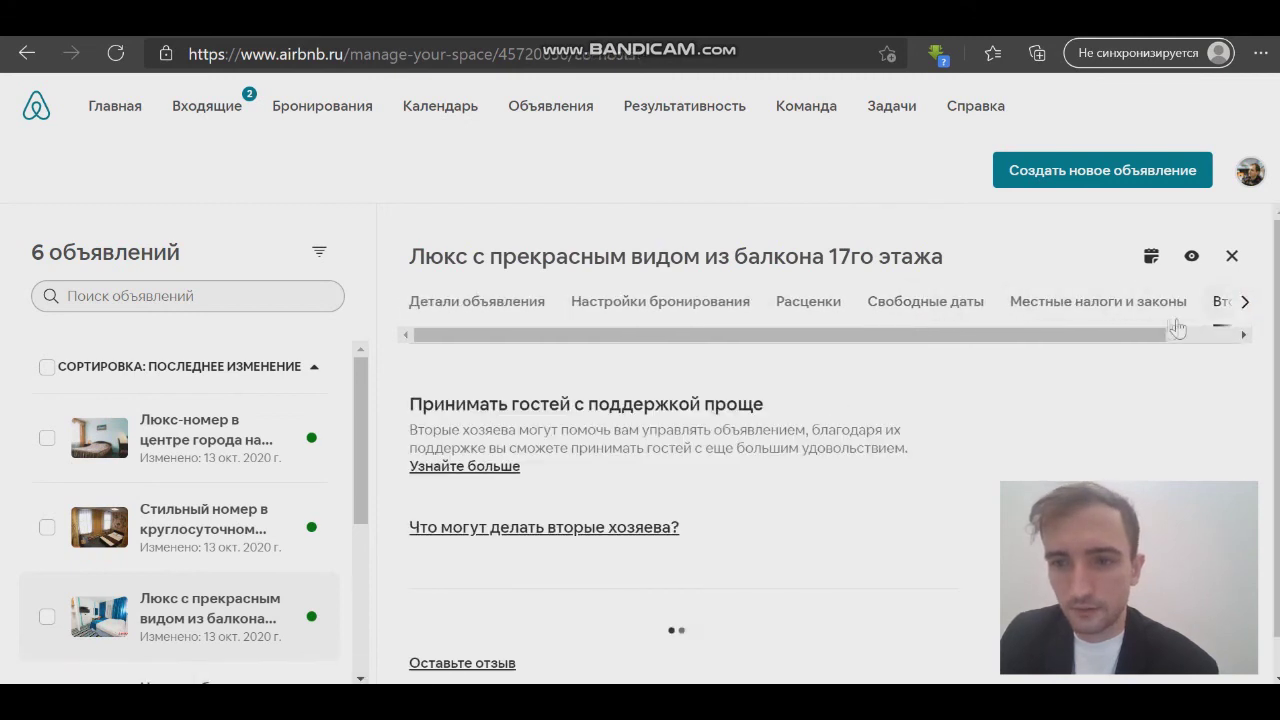
left_click(1012, 308)
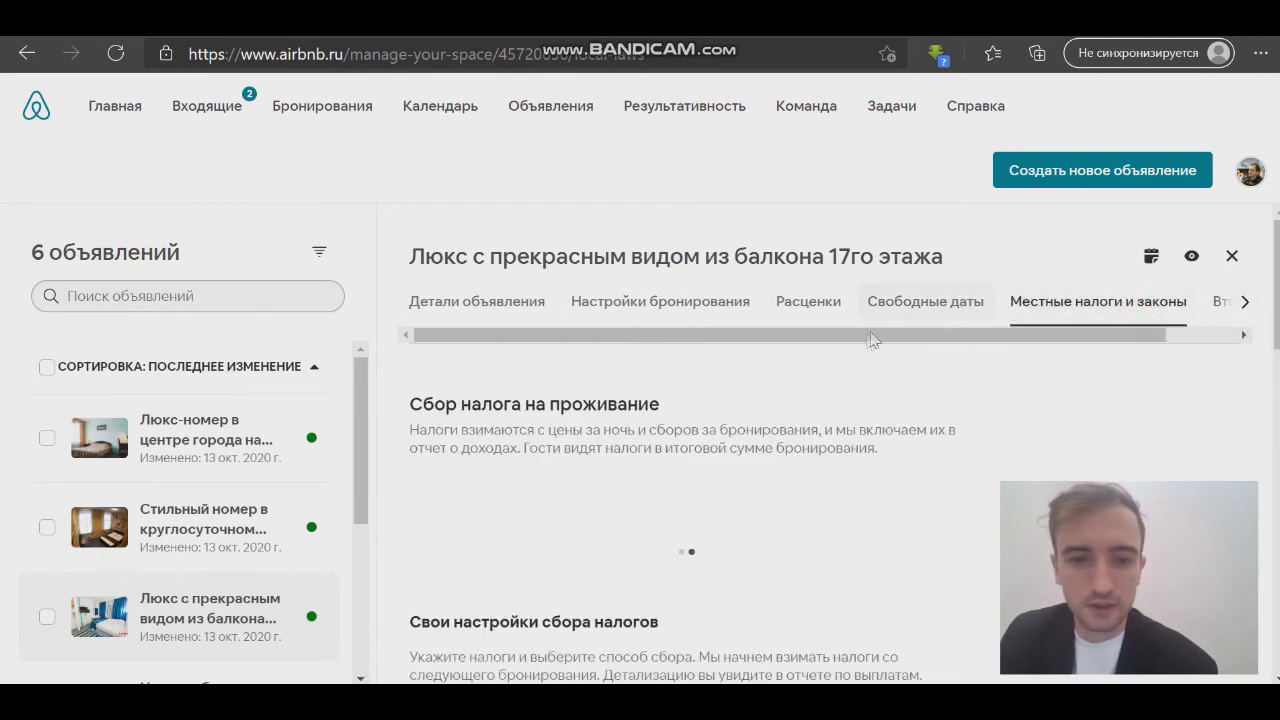
scroll(829, 374, "down", 3)
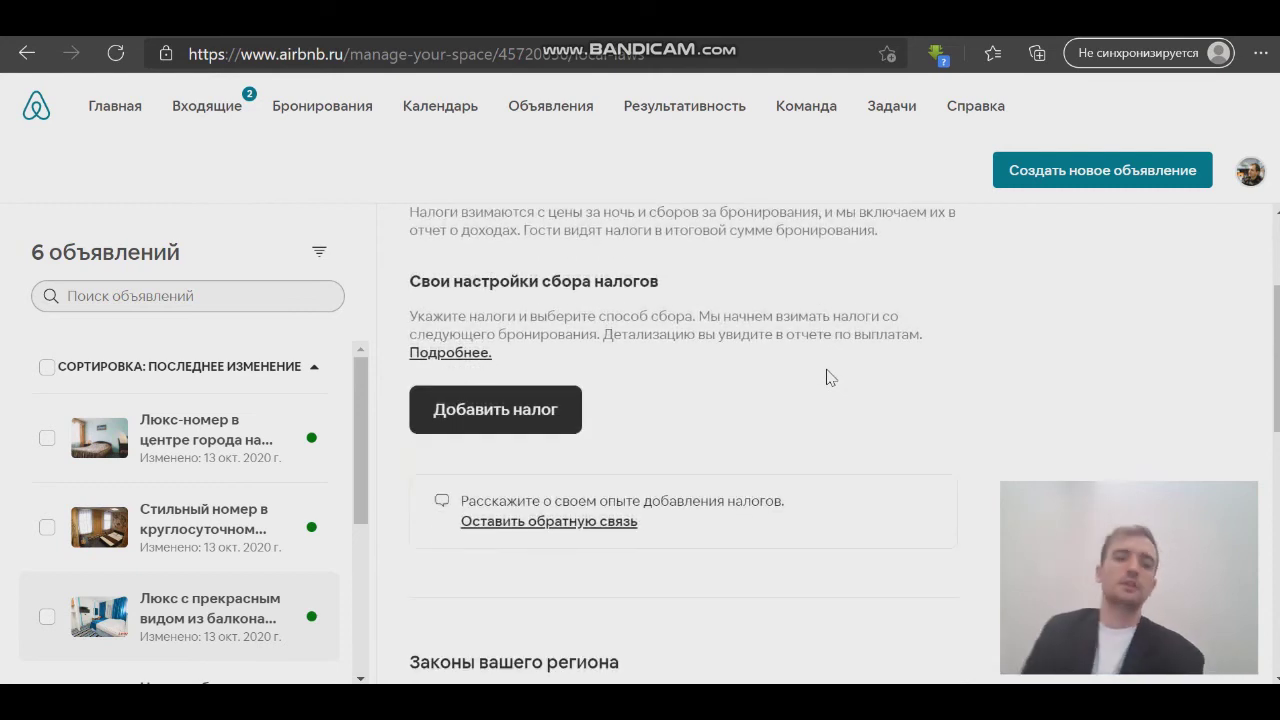